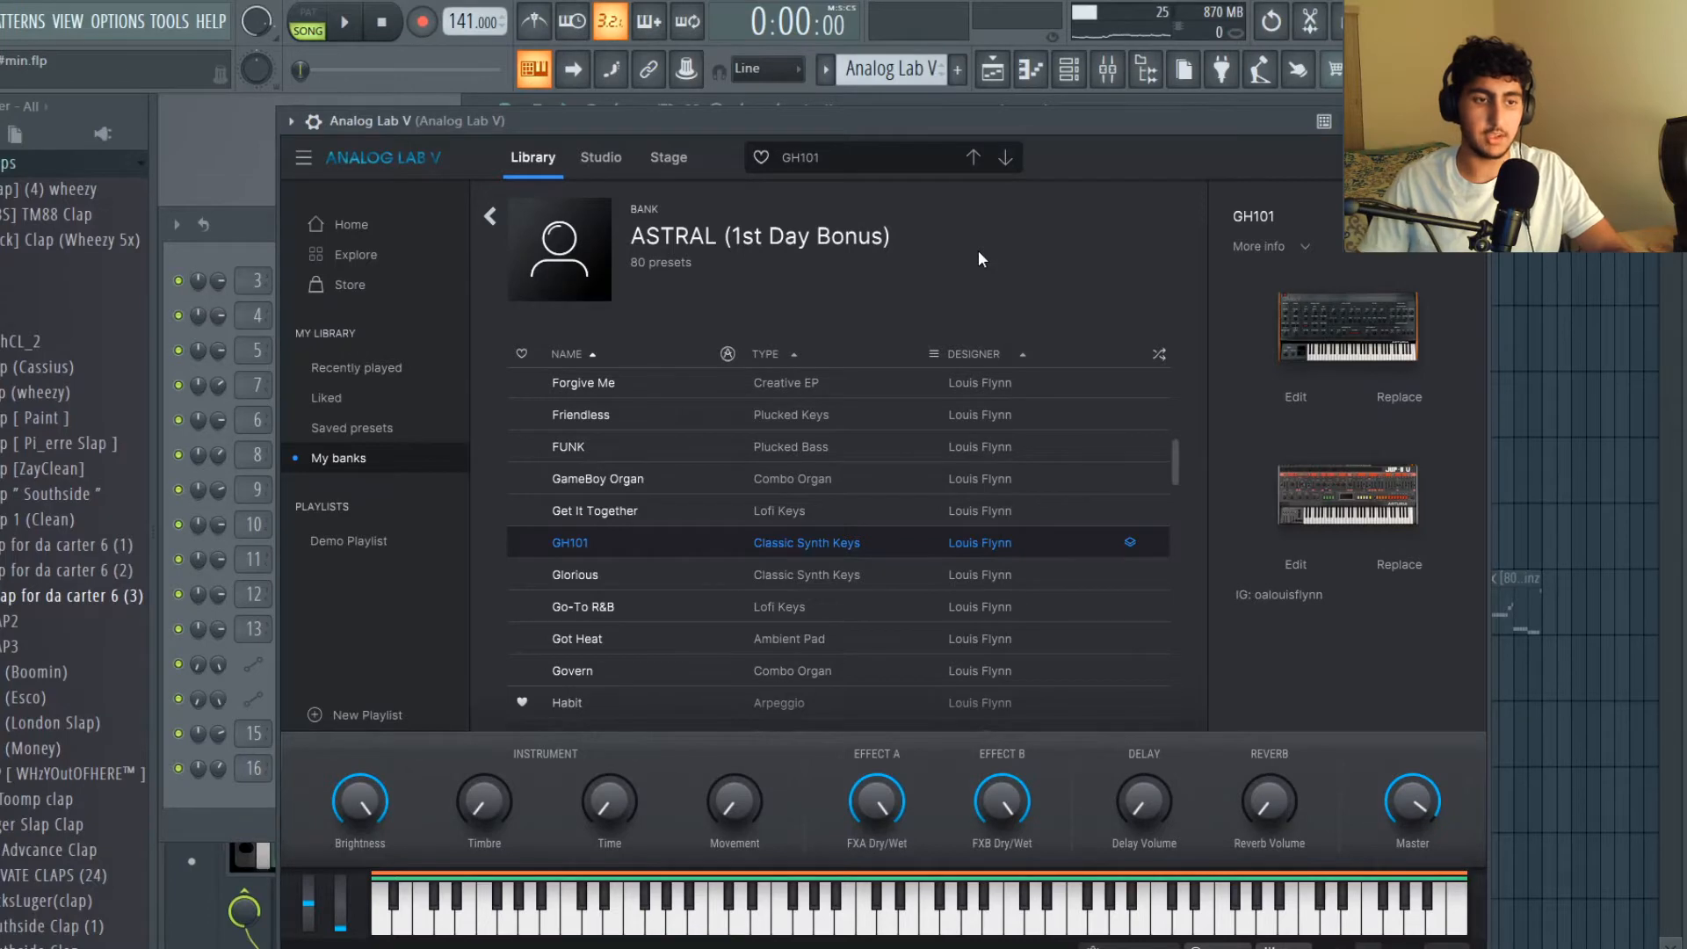
Step: Open the Analog Lab V pattern in the piano roll and examine the D#5, F#5 and A#5 notes of the first chord
key(F5)
double_click(850, 229)
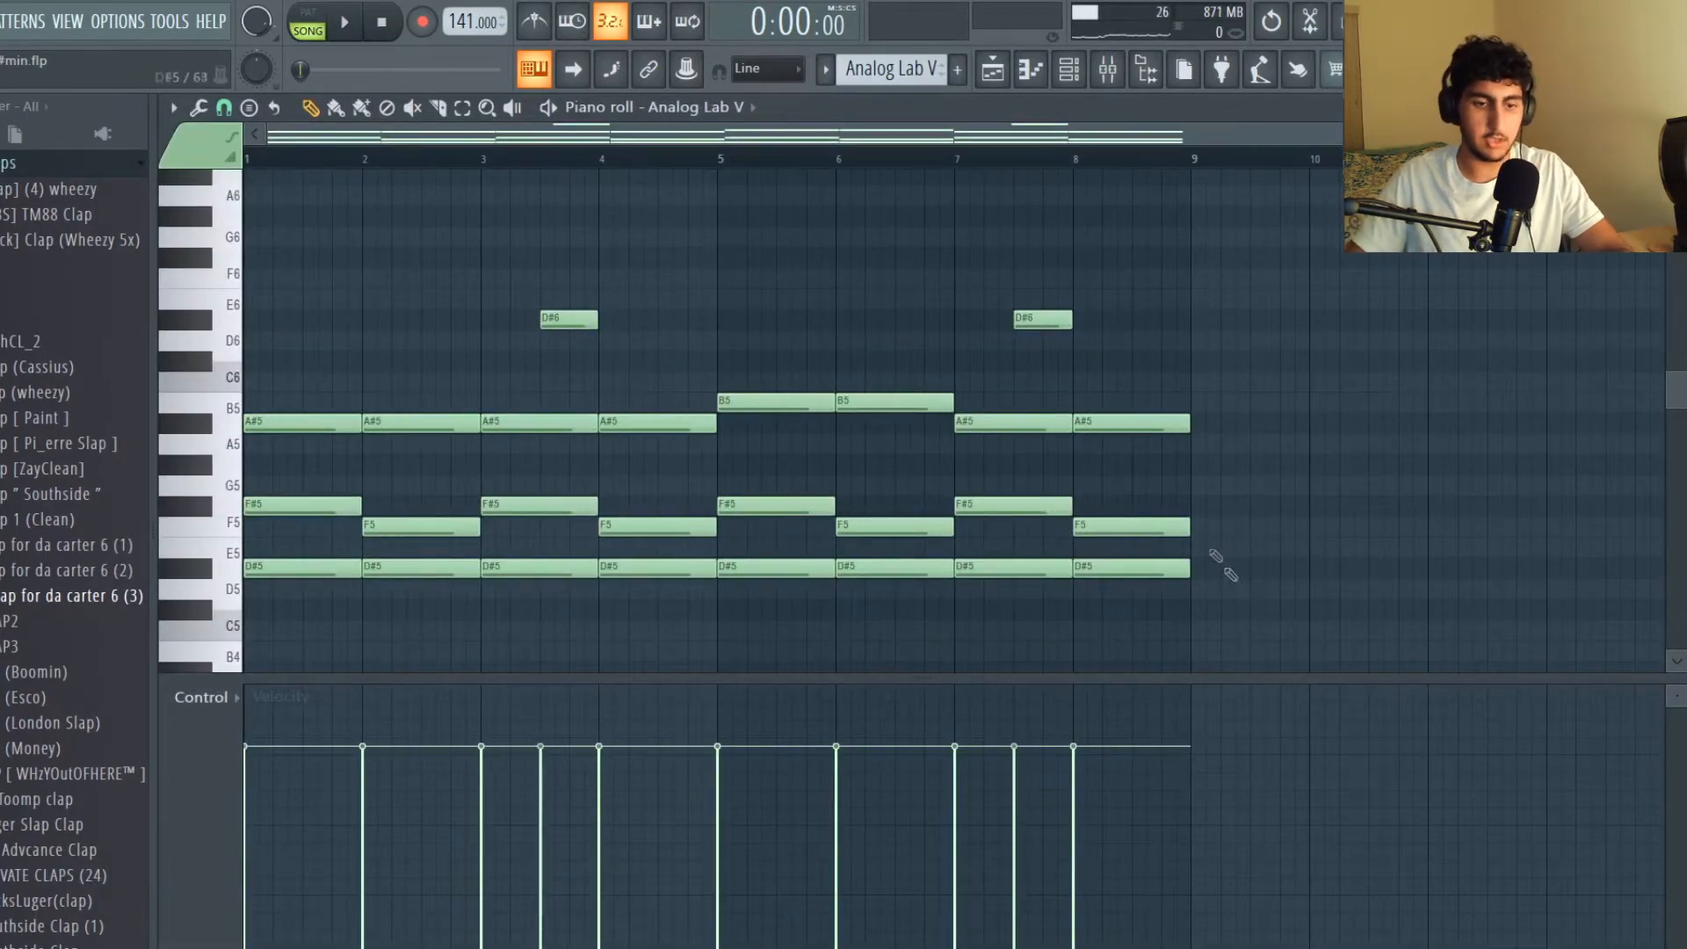
drag(303, 595, 291, 349)
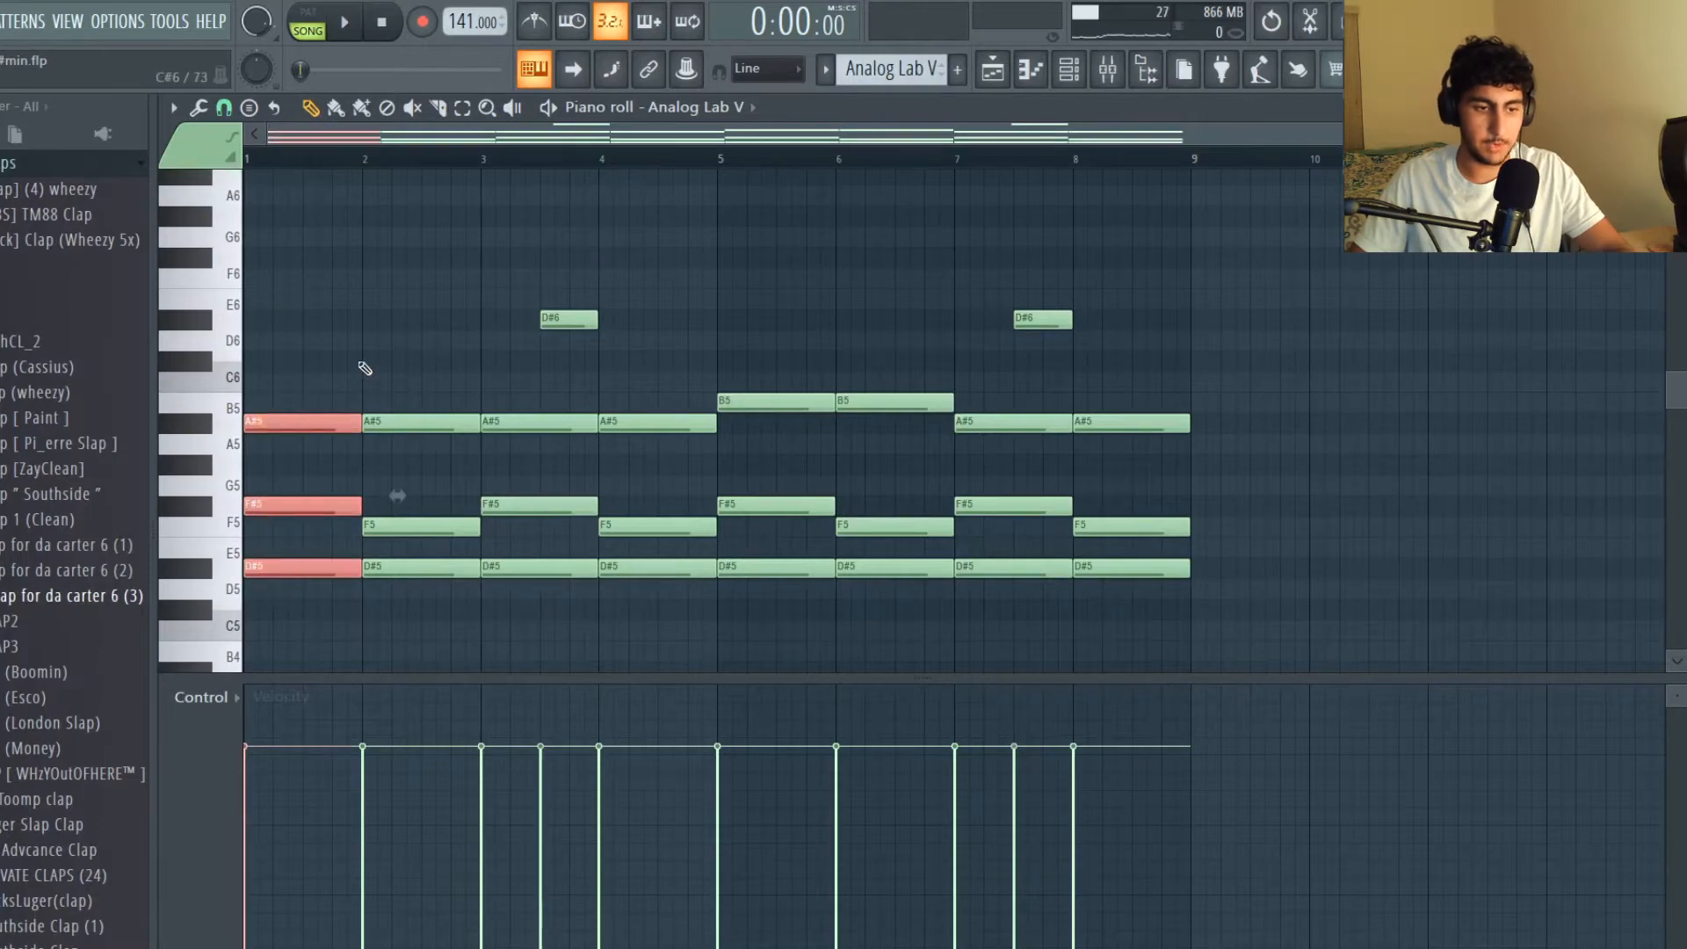
click(371, 353)
scroll(311, 502, down, 3)
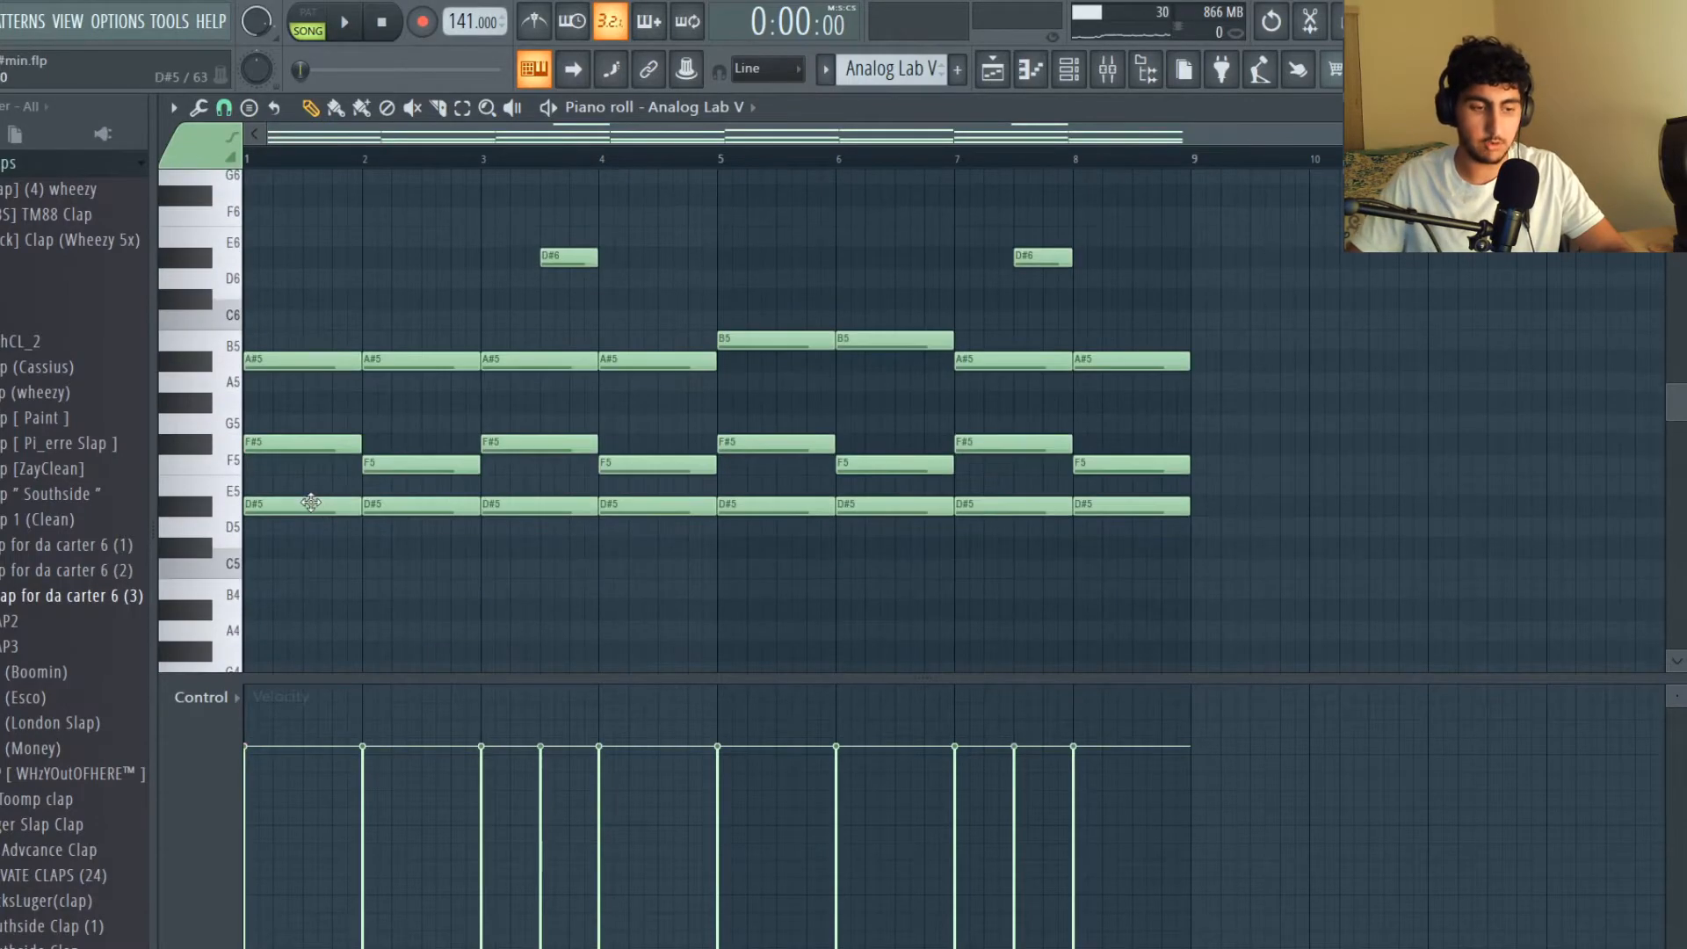
click(308, 507)
click(318, 446)
click(295, 361)
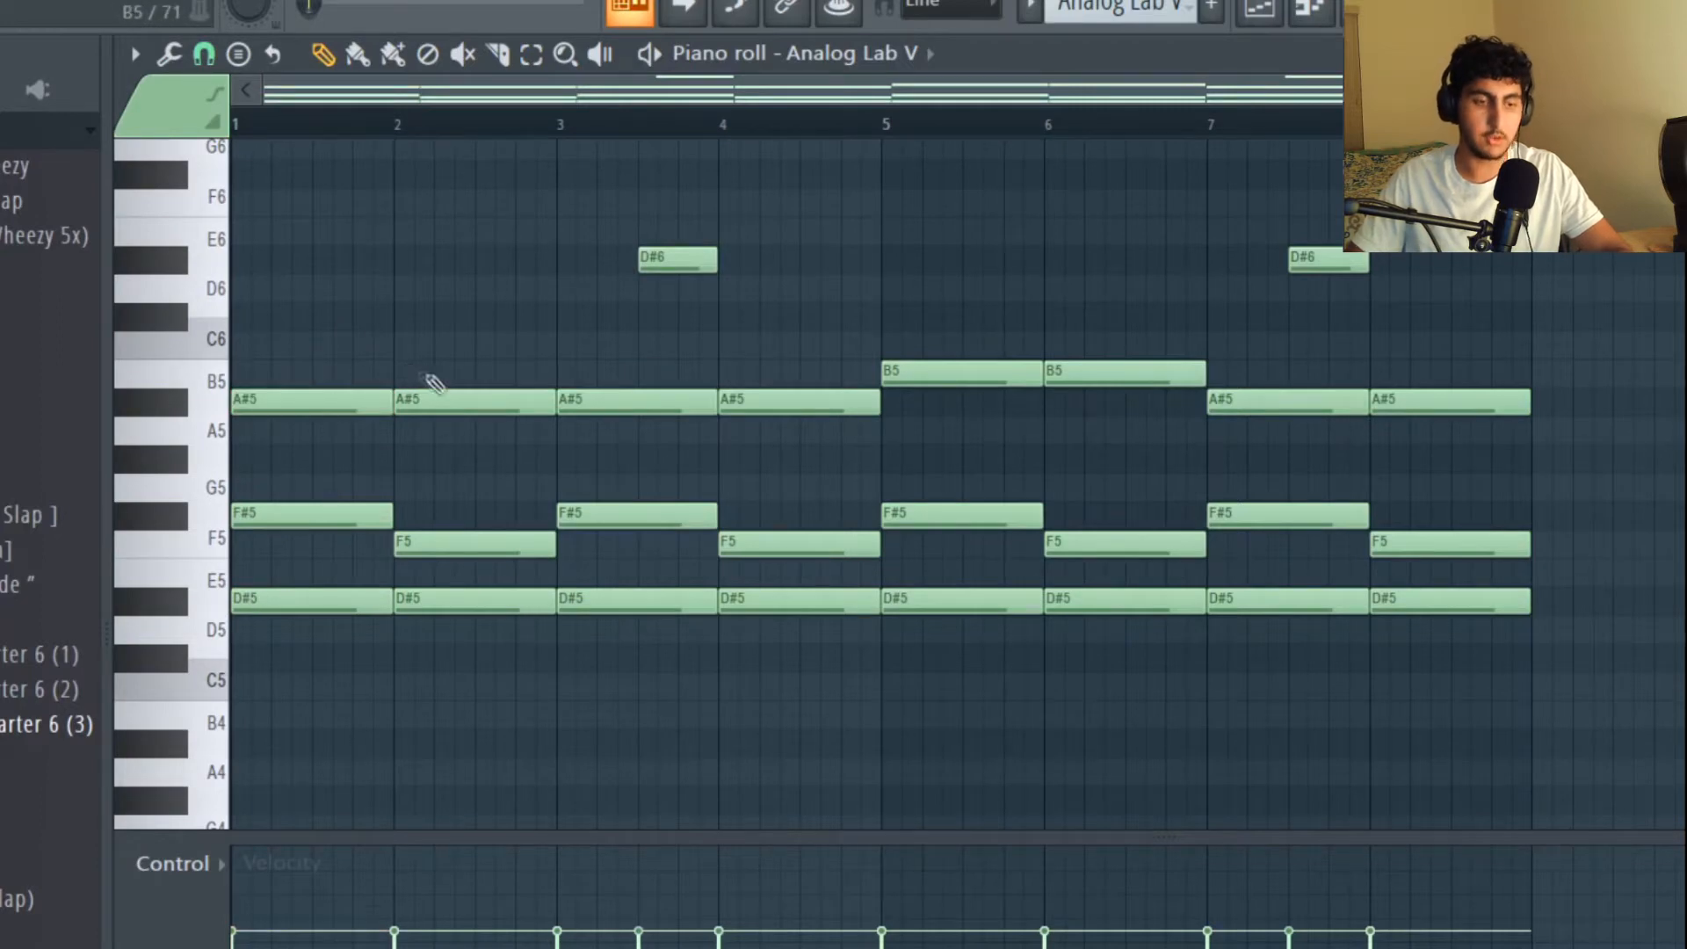
Step: Compare the first chord with the D#5, F5 and A#5 chord in bar 2, clearing the note selection at the end
drag(332, 331, 233, 670)
click(418, 424)
click(446, 447)
right_click(441, 448)
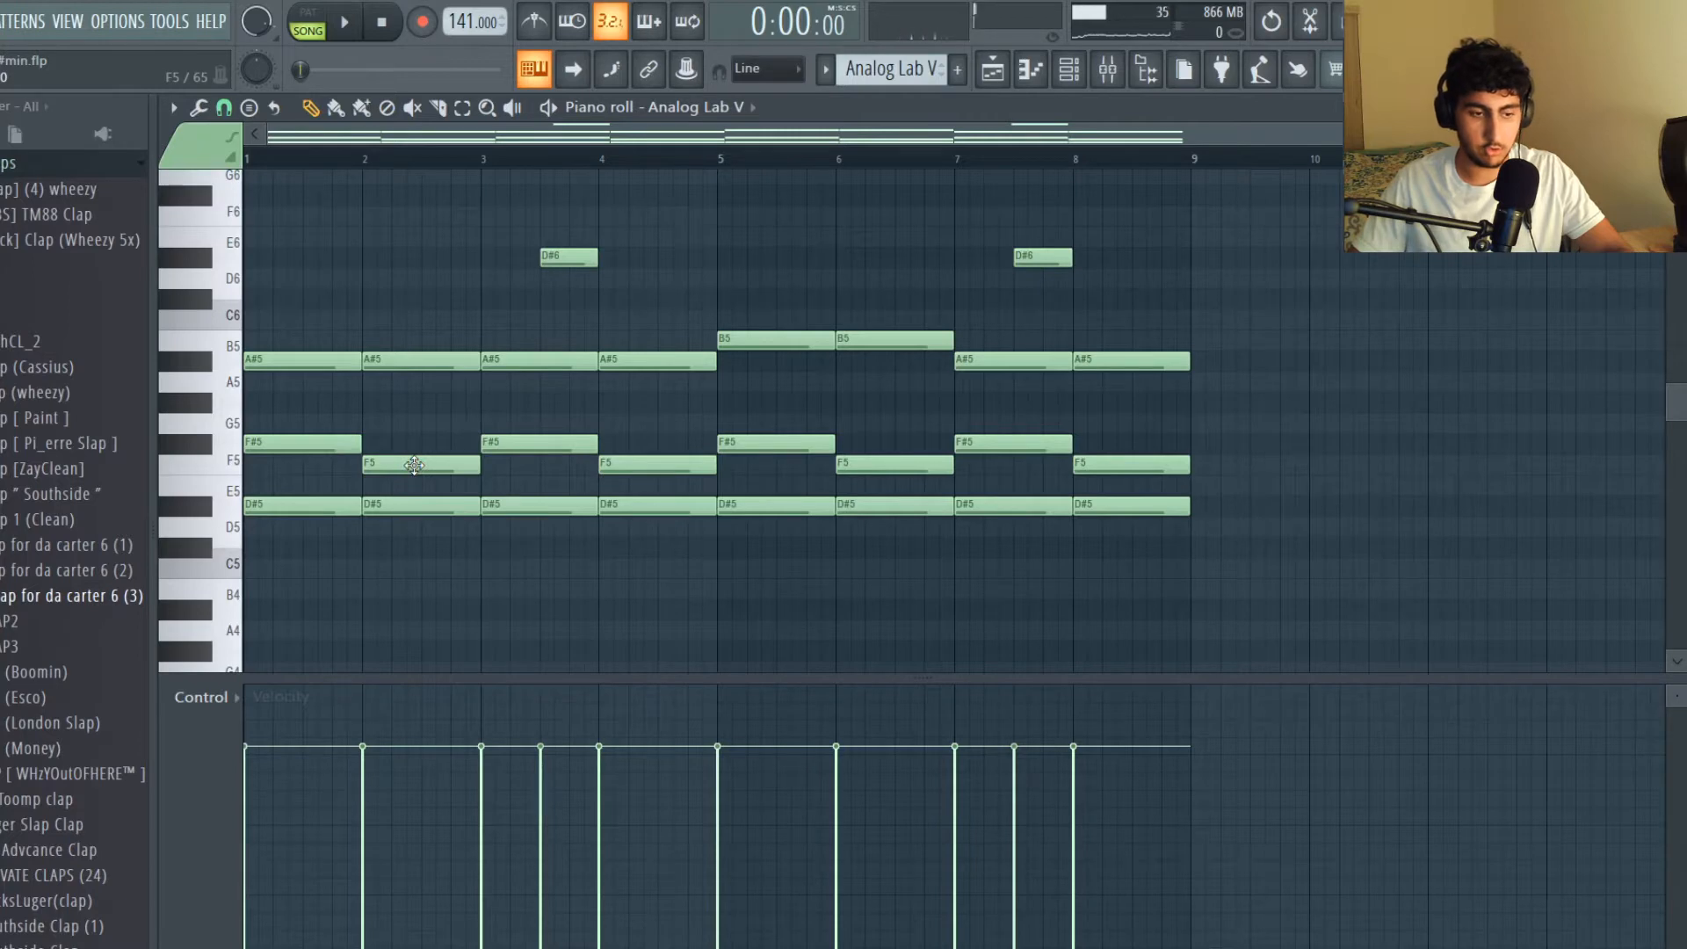
drag(400, 327, 426, 601)
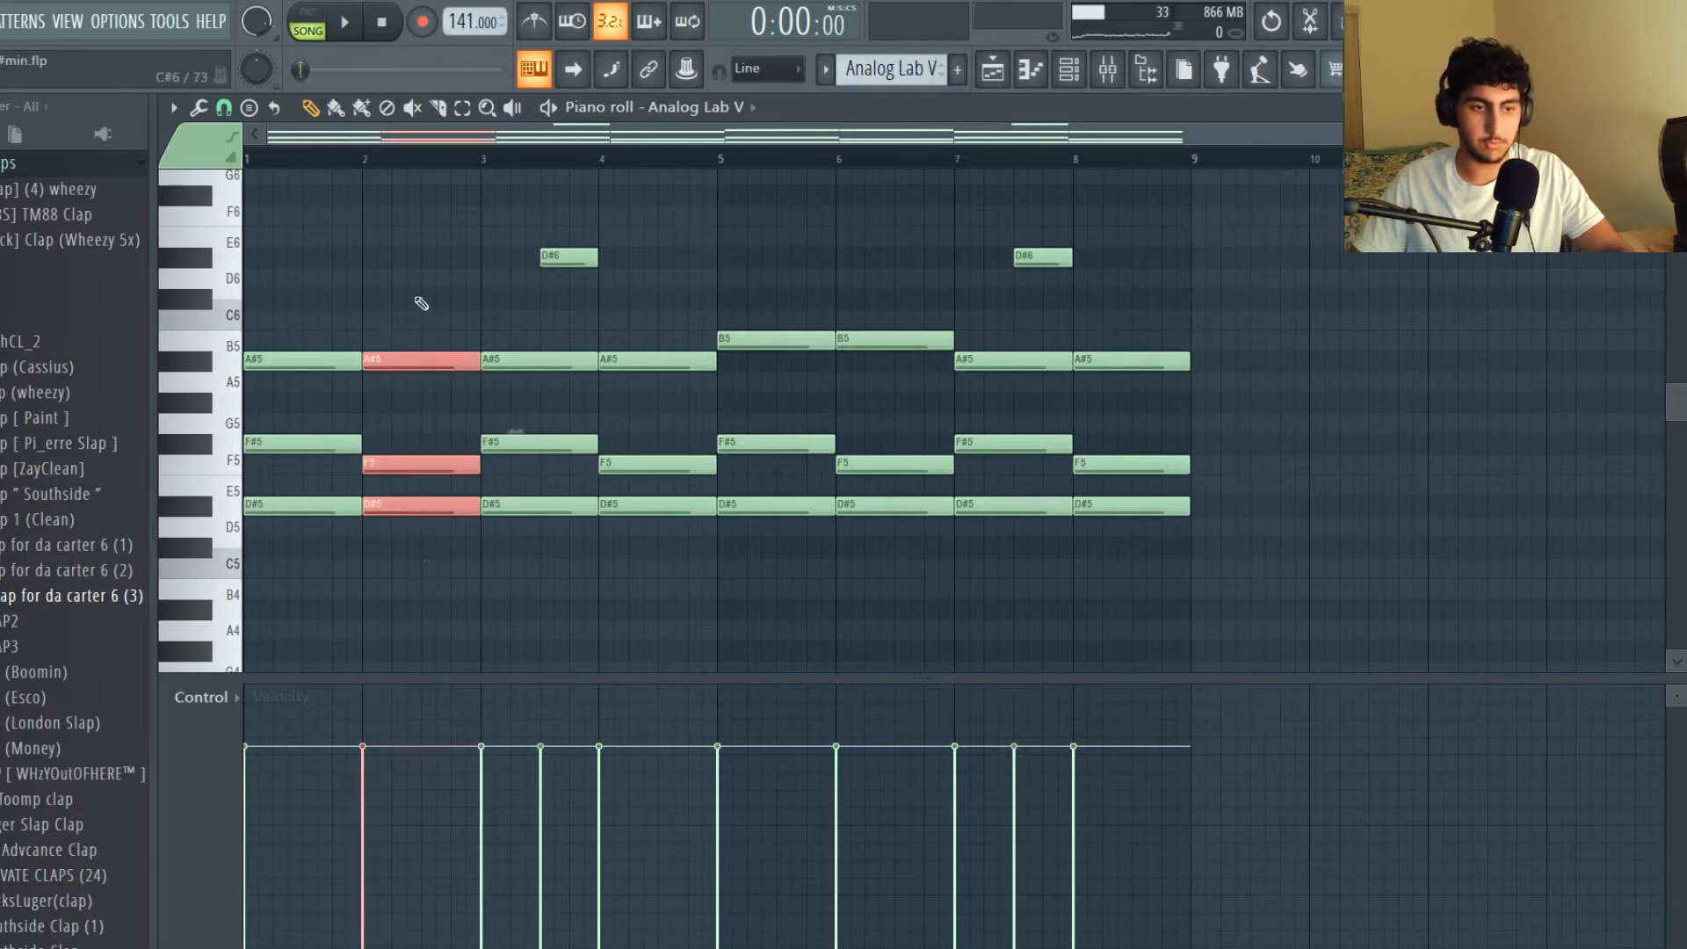
click(405, 299)
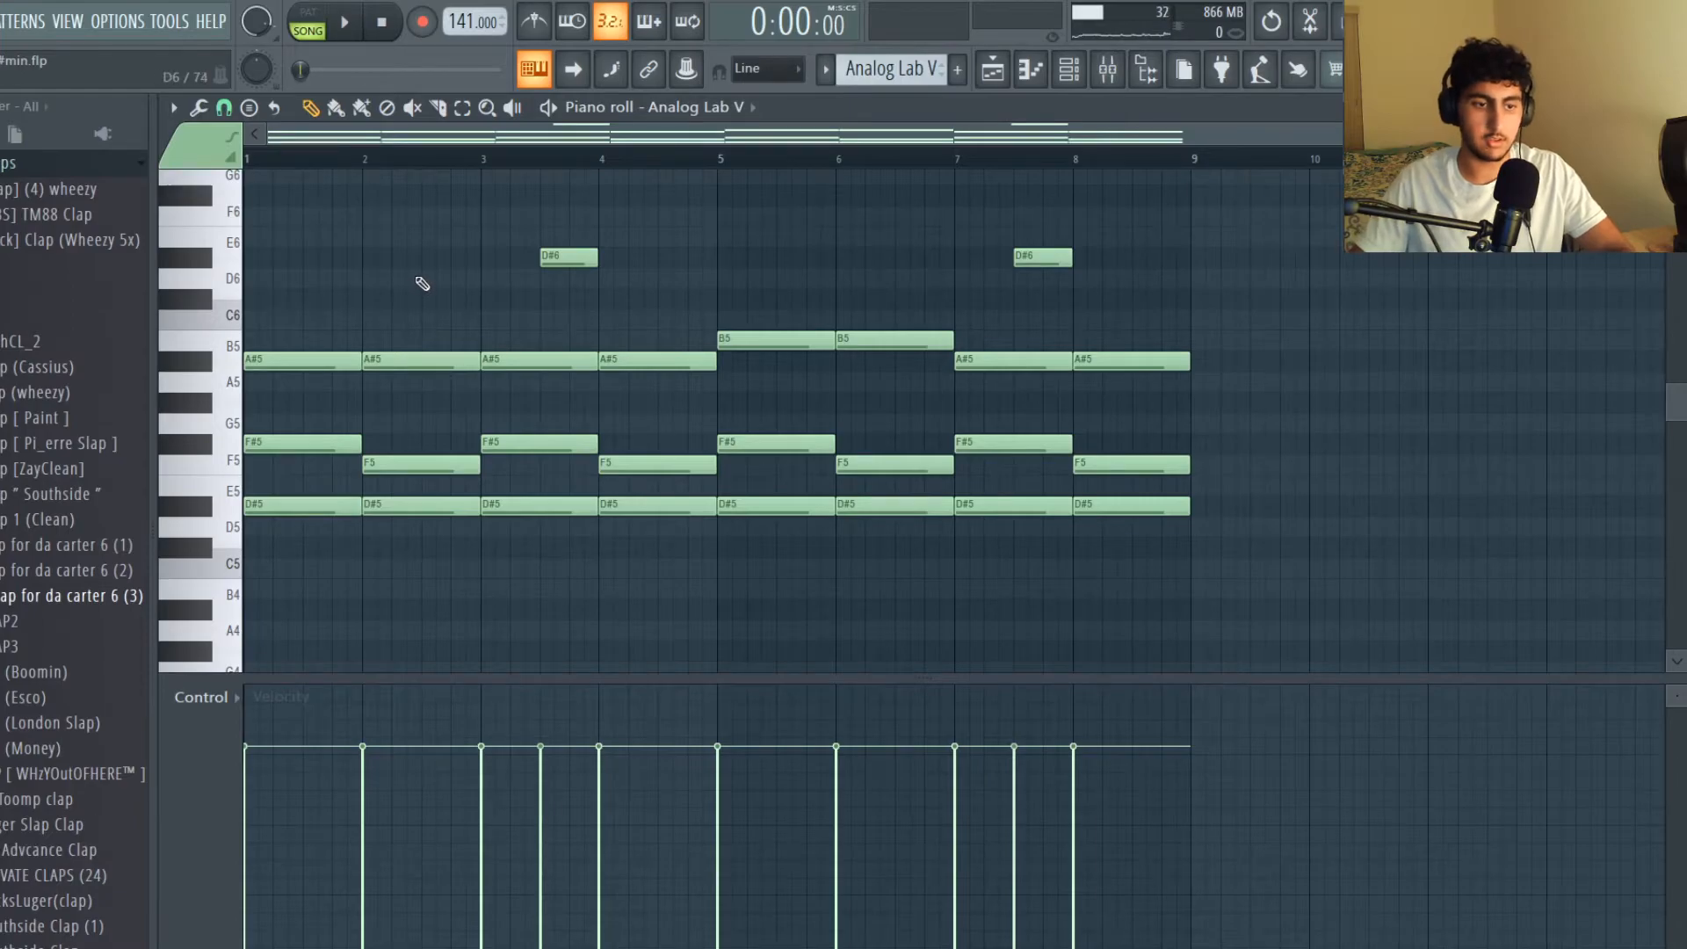
Step: Listen to the melody from the start, and again from bar 5, where the top notes are B5
key(space)
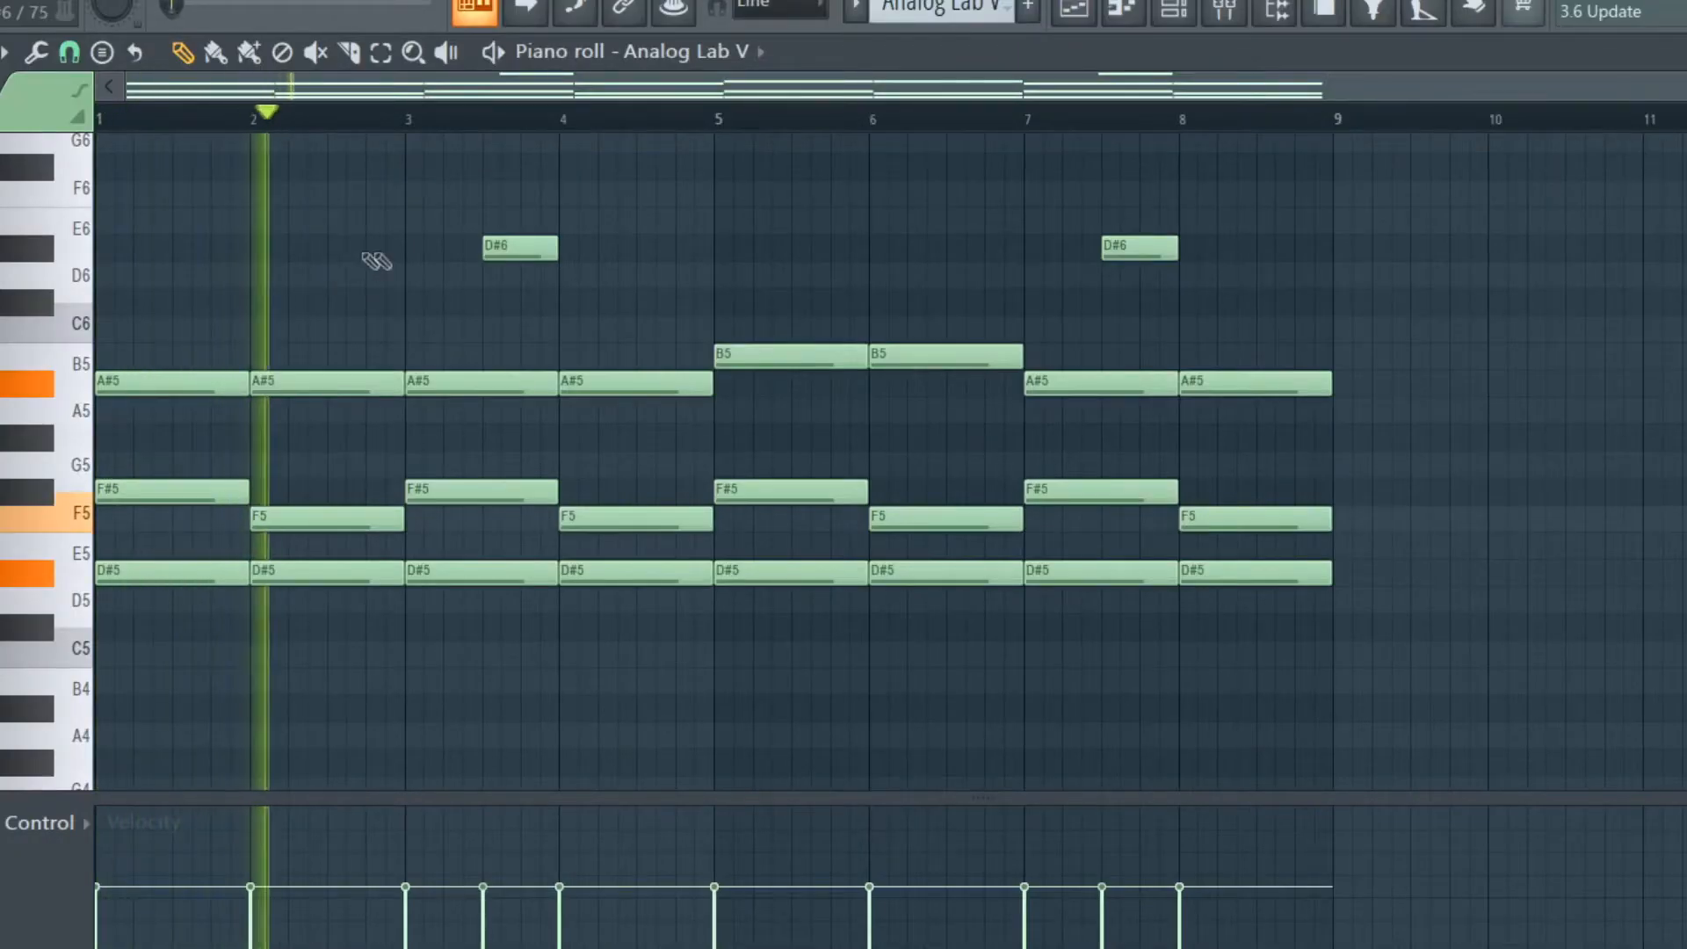
key(space)
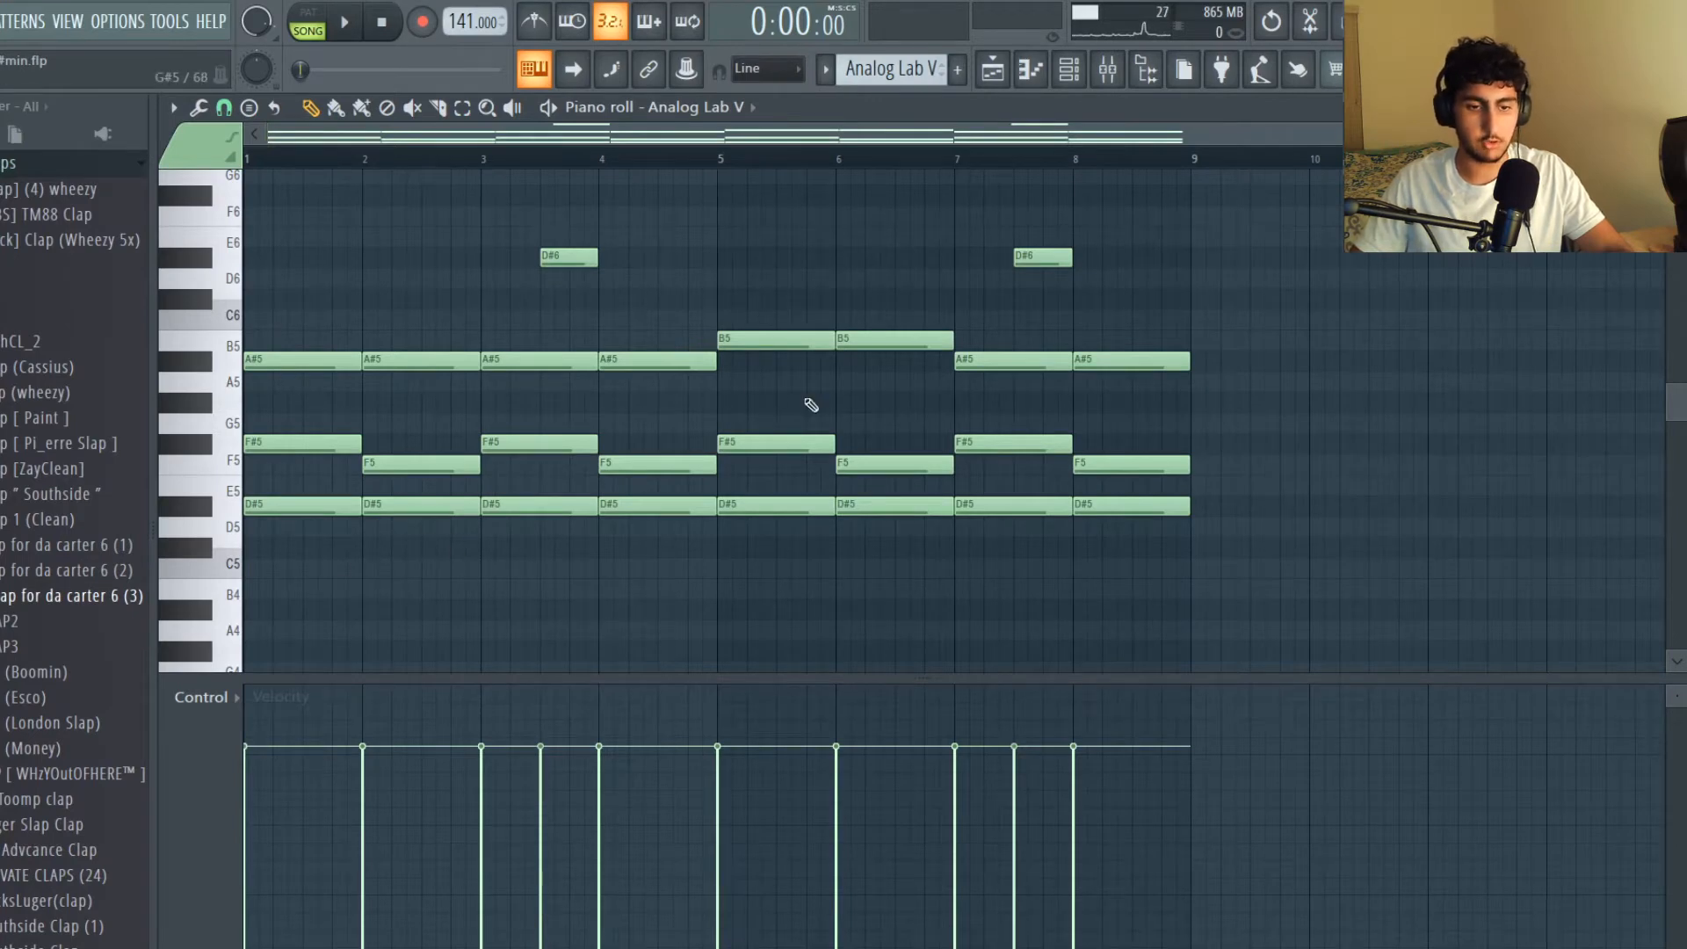
drag(923, 341, 751, 319)
ctrl+click(799, 299)
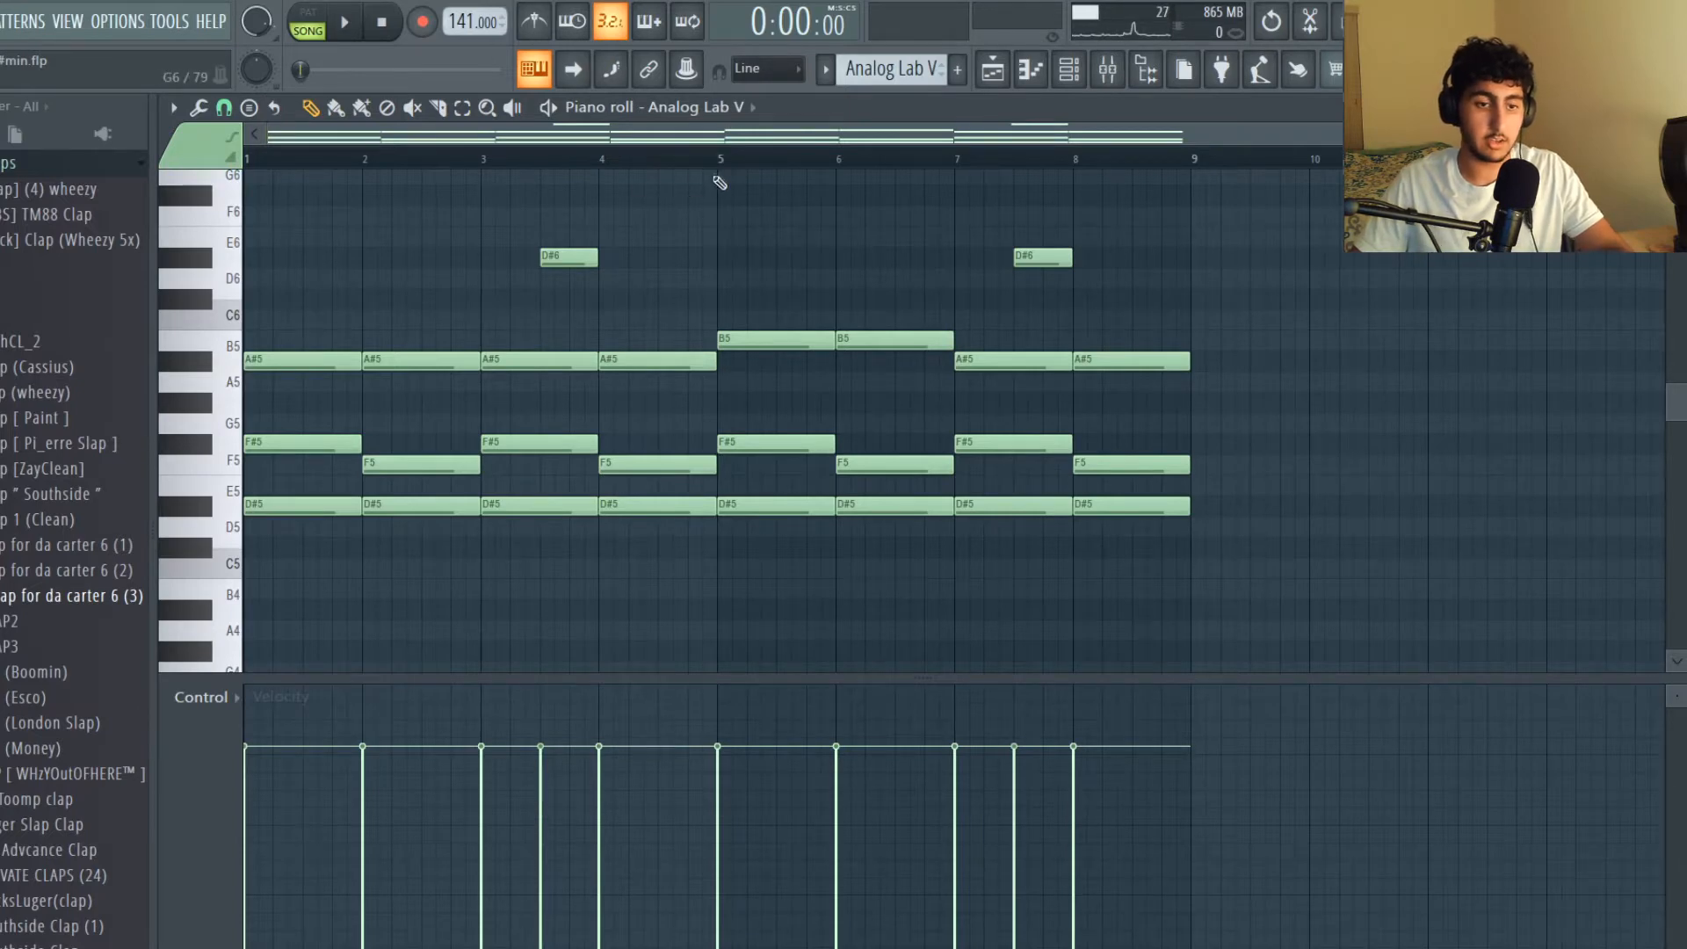
click(726, 163)
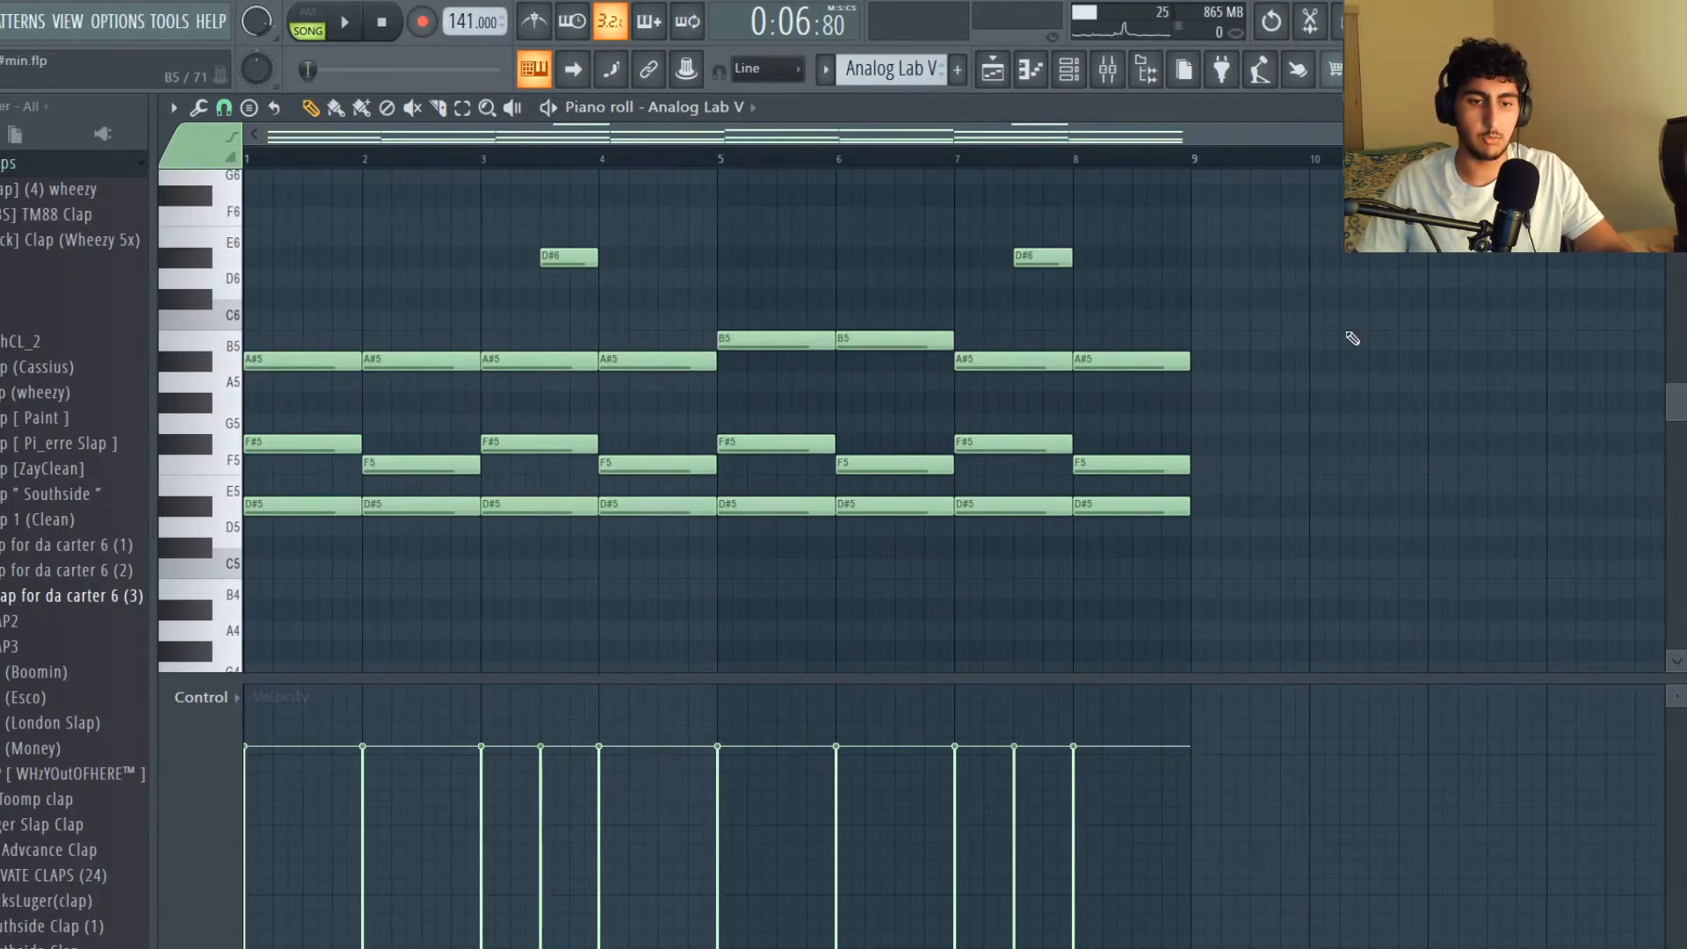
key(space)
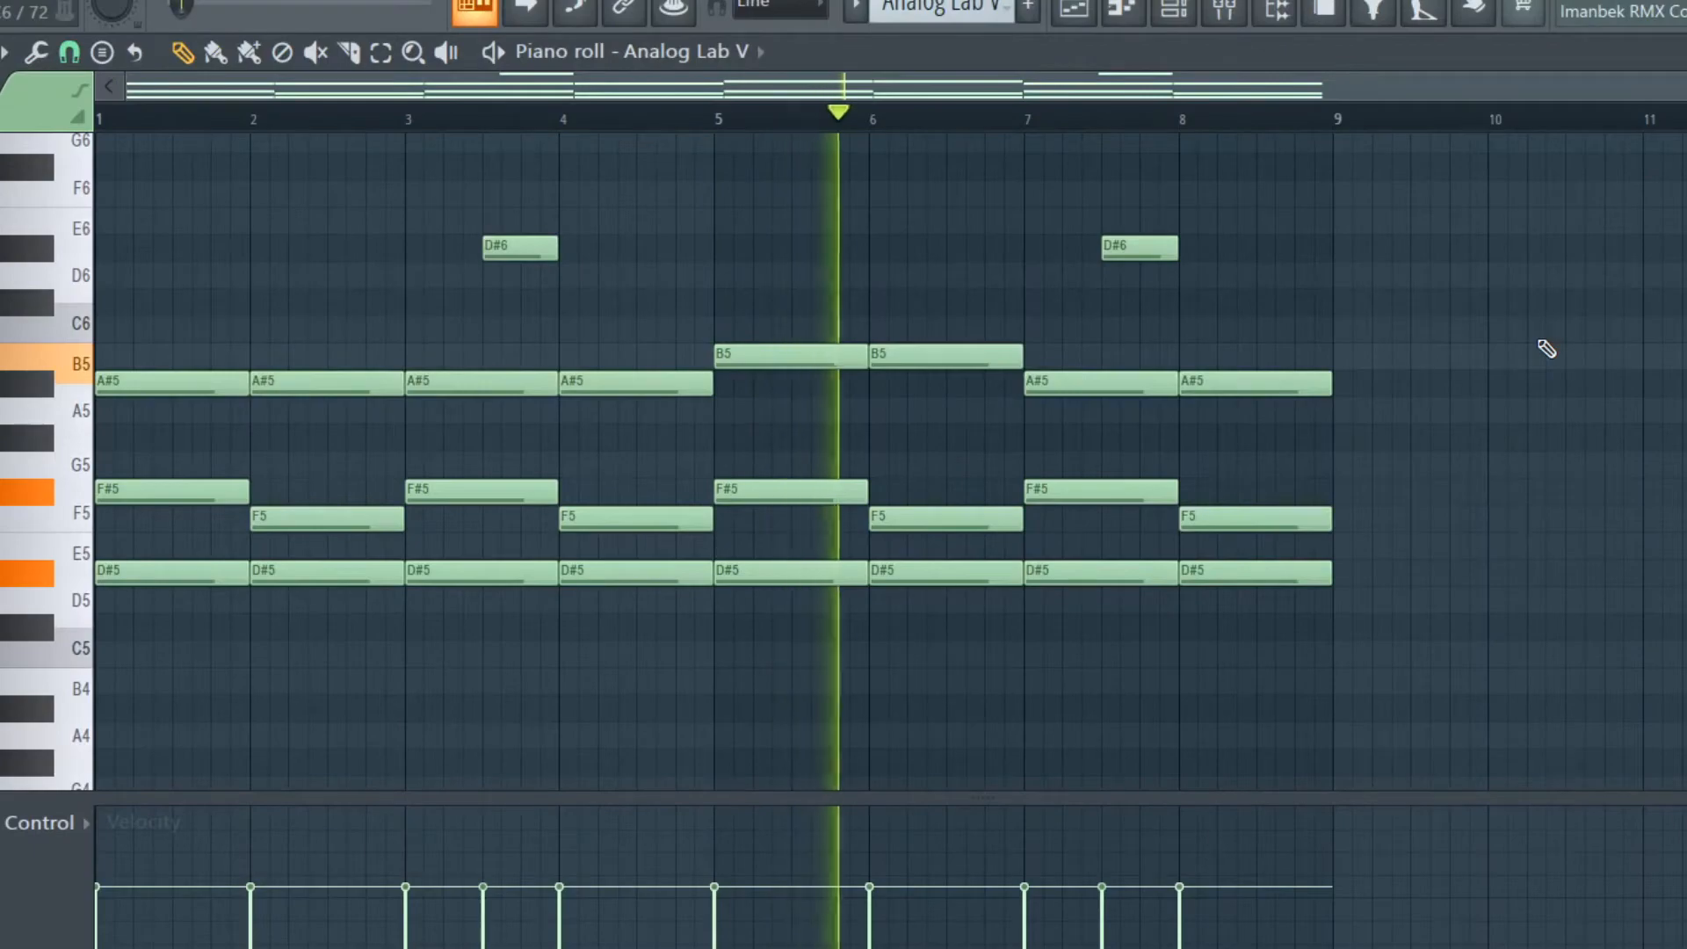
key(space)
Step: Select the two high D#6 notes in bars 3 and 7 to inspect them, and clear the selection
drag(1109, 258, 489, 184)
right_click(700, 241)
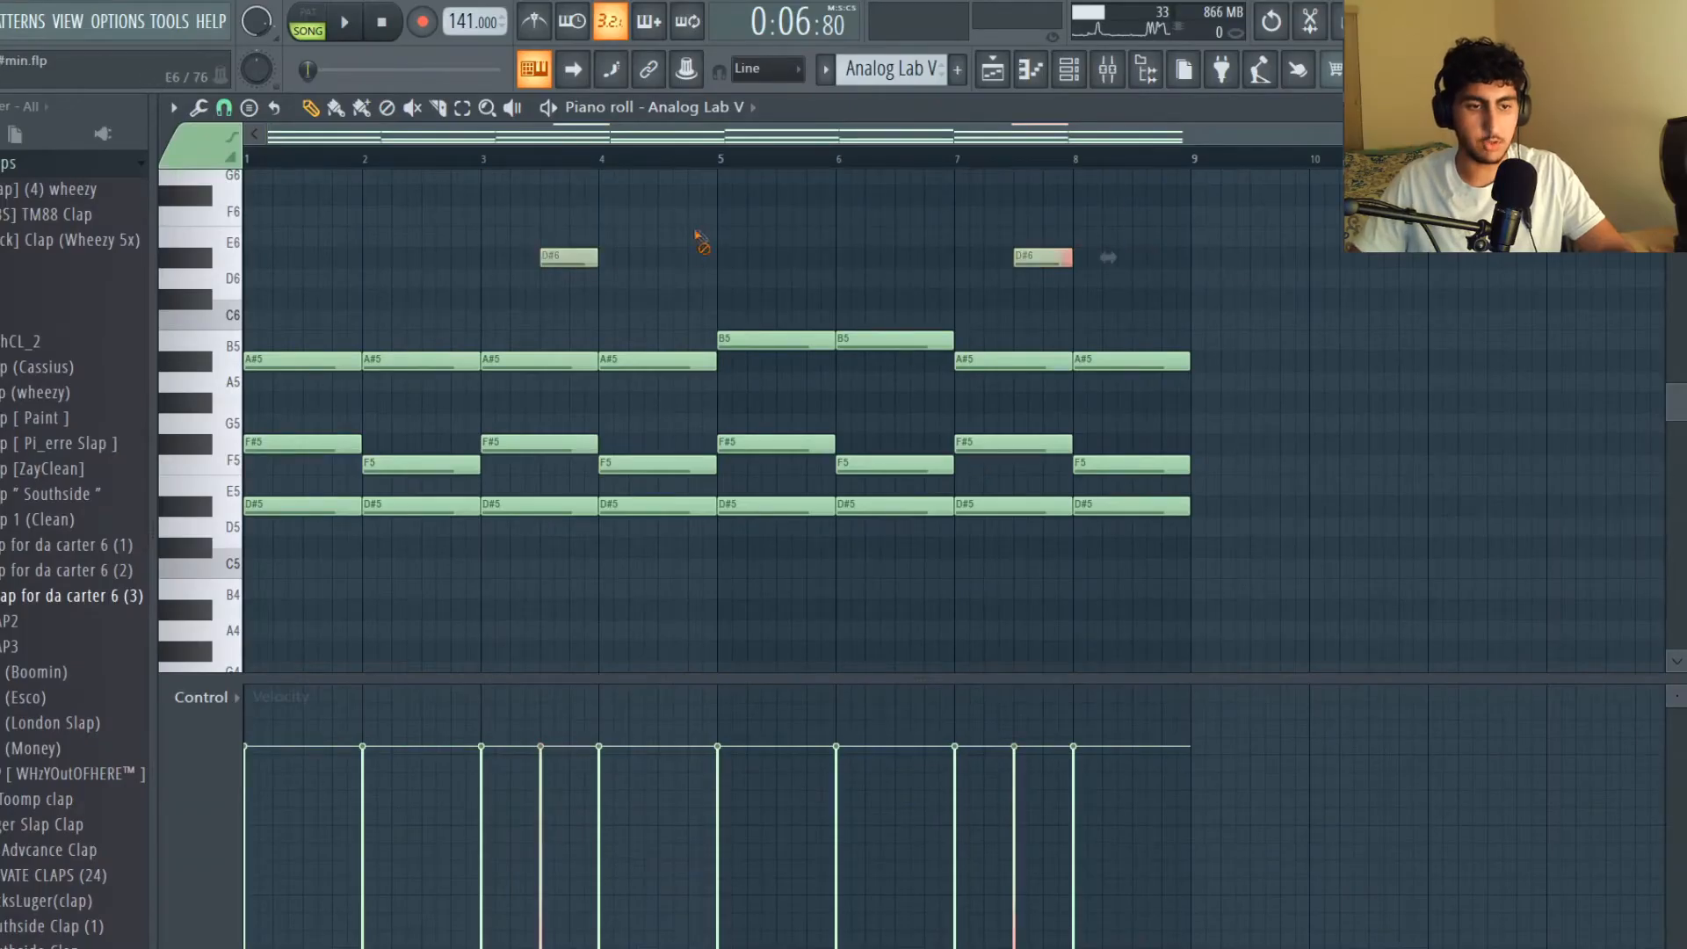
drag(1075, 267, 506, 230)
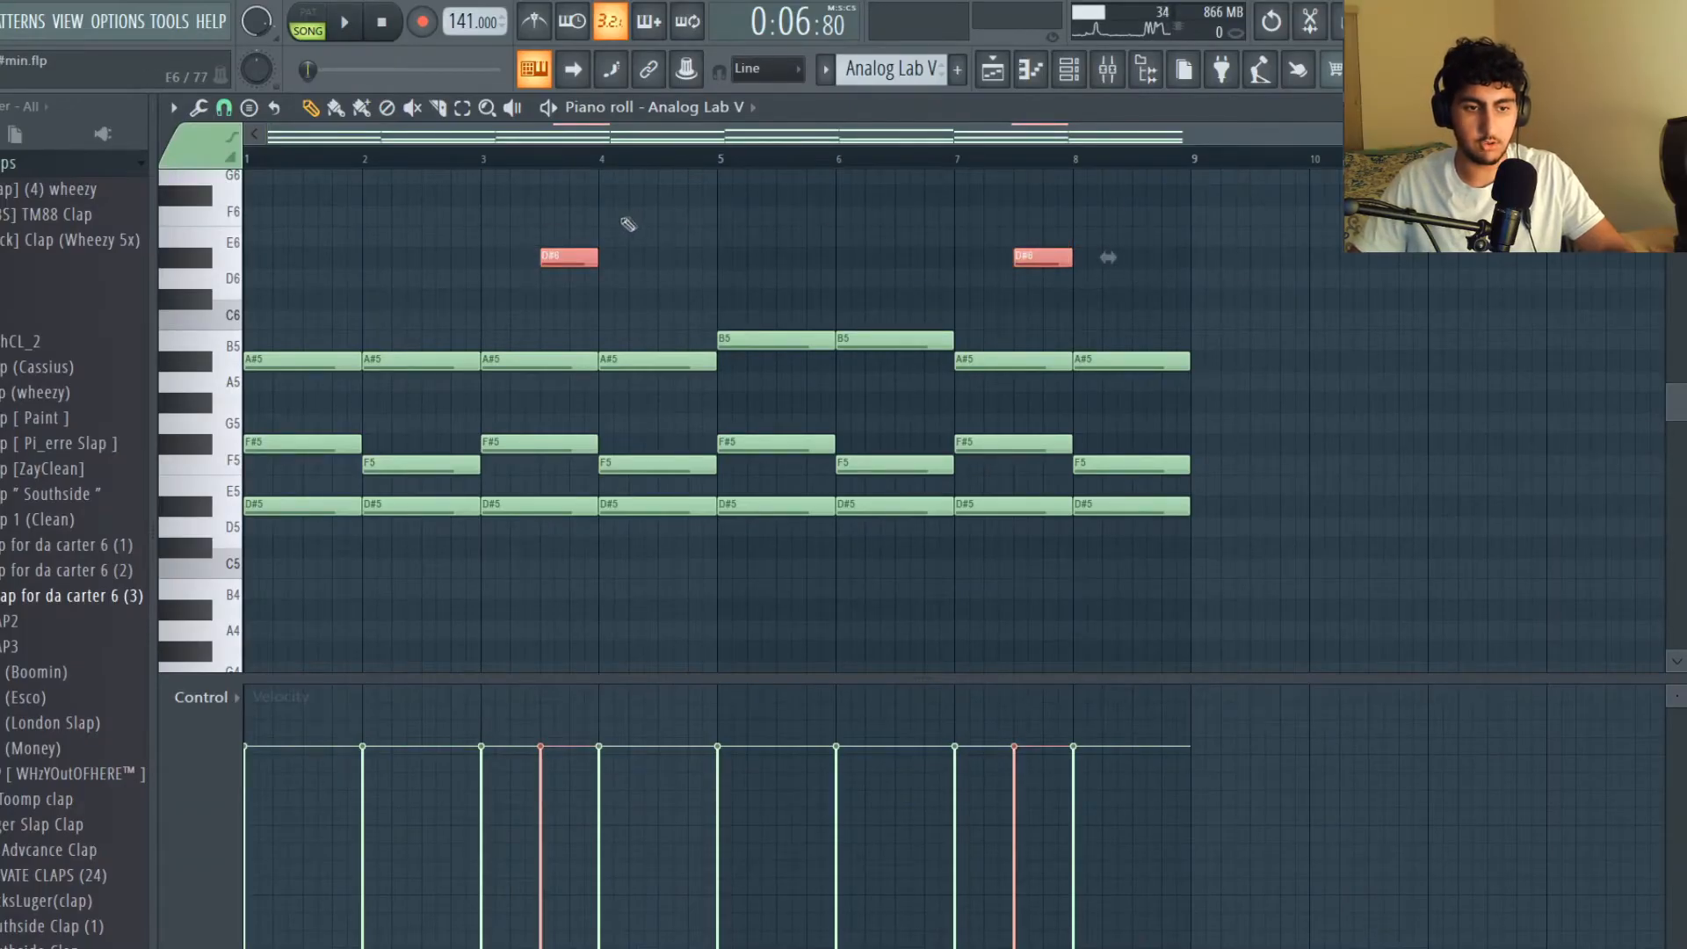
right_click(632, 224)
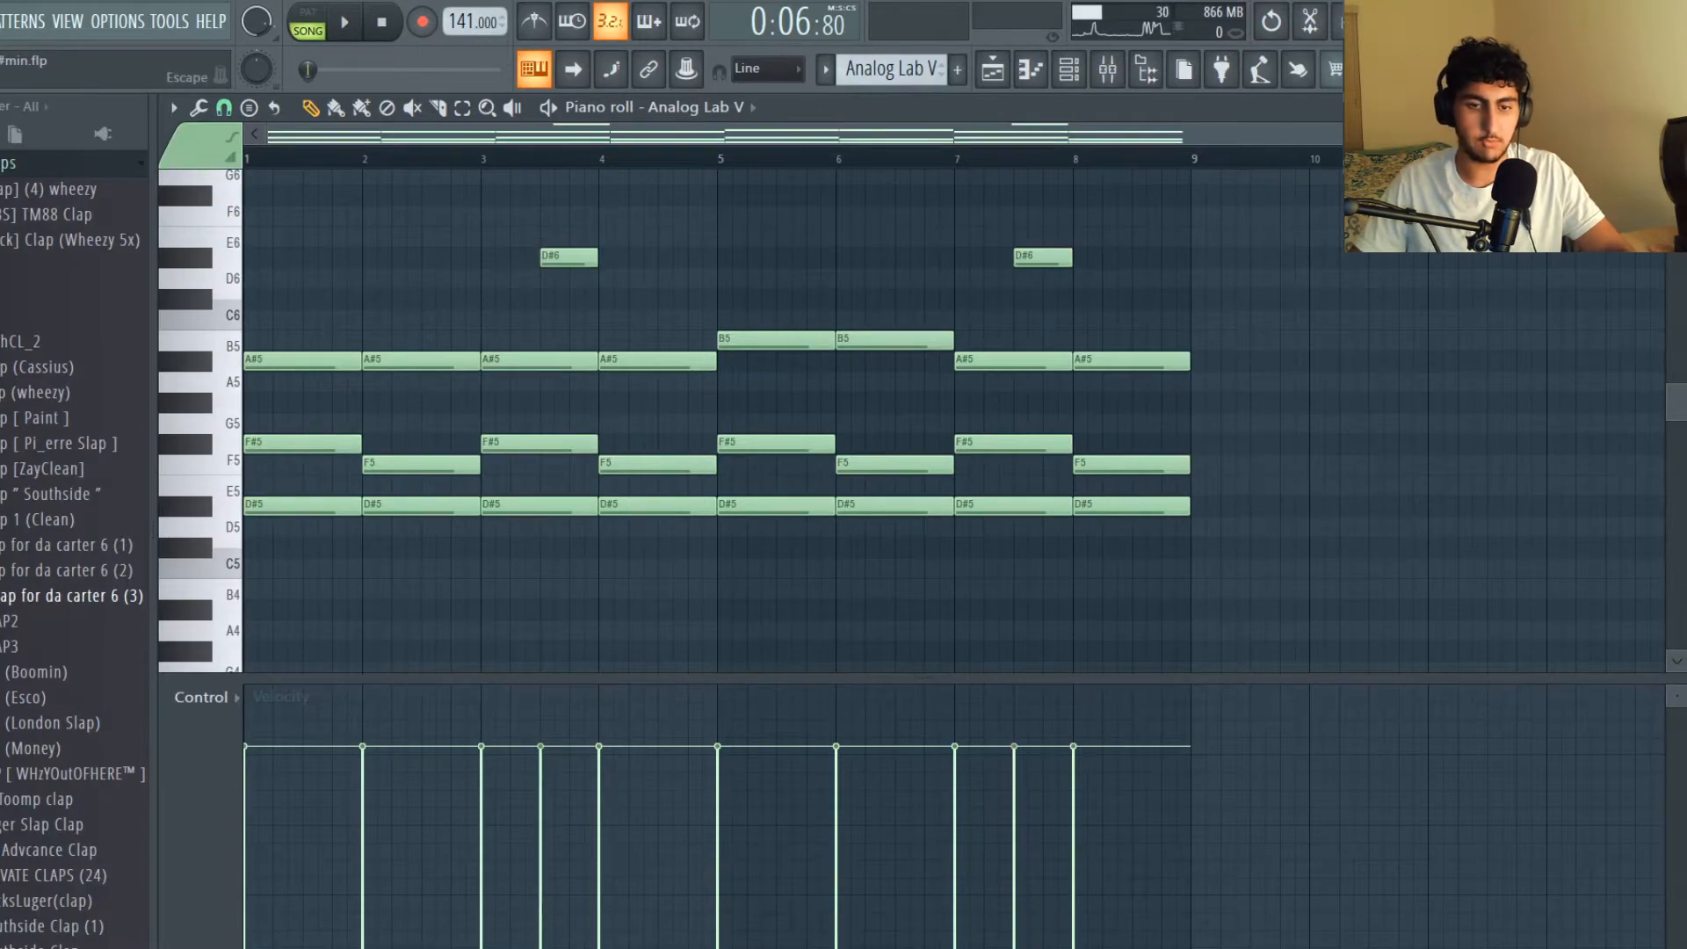
Step: Leave the piano roll and view the RC-20 Retro Color and FIN-MICRO settings on the Analog Lab V mixer track
click(1672, 107)
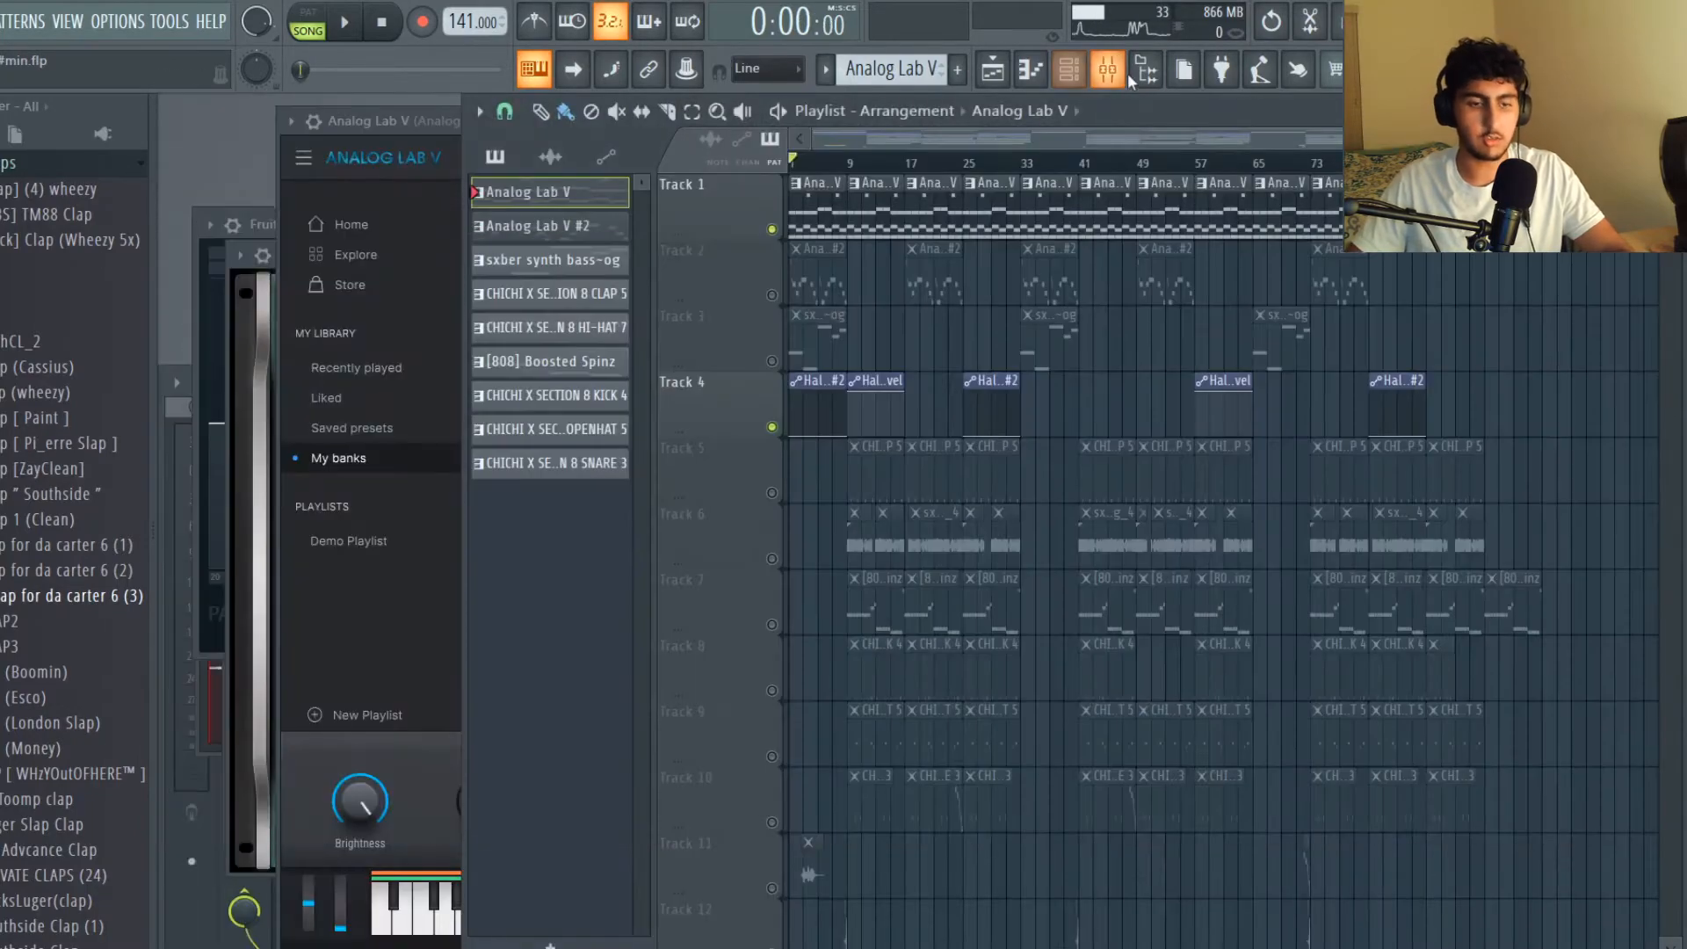
click(1107, 70)
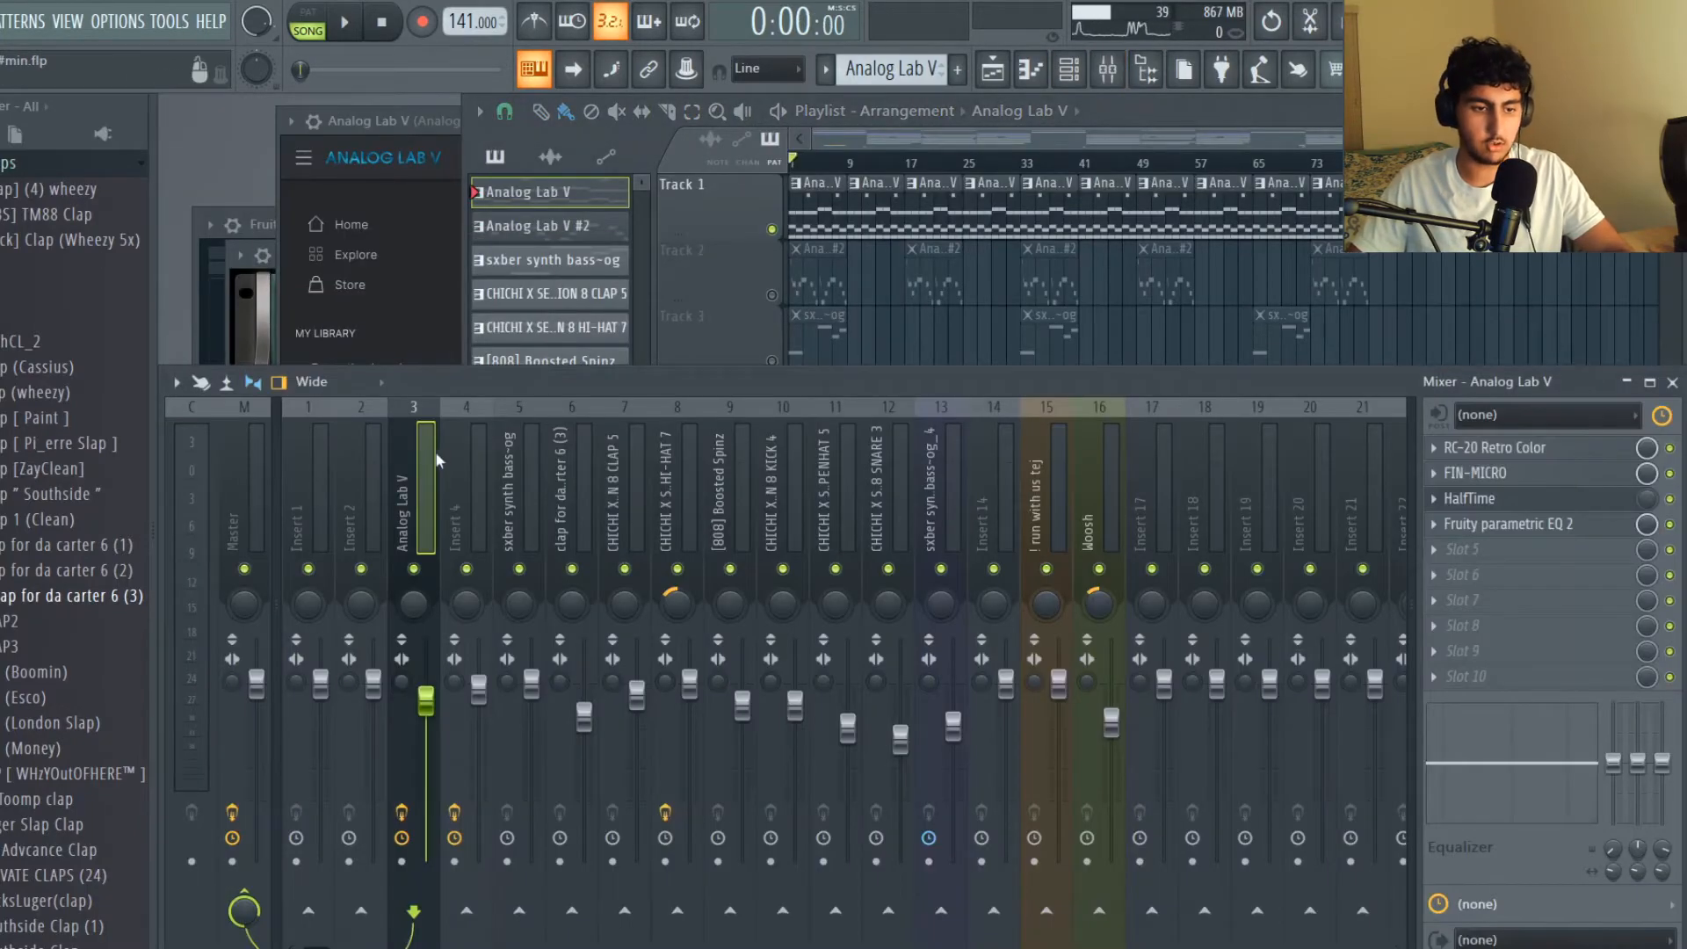
click(1531, 448)
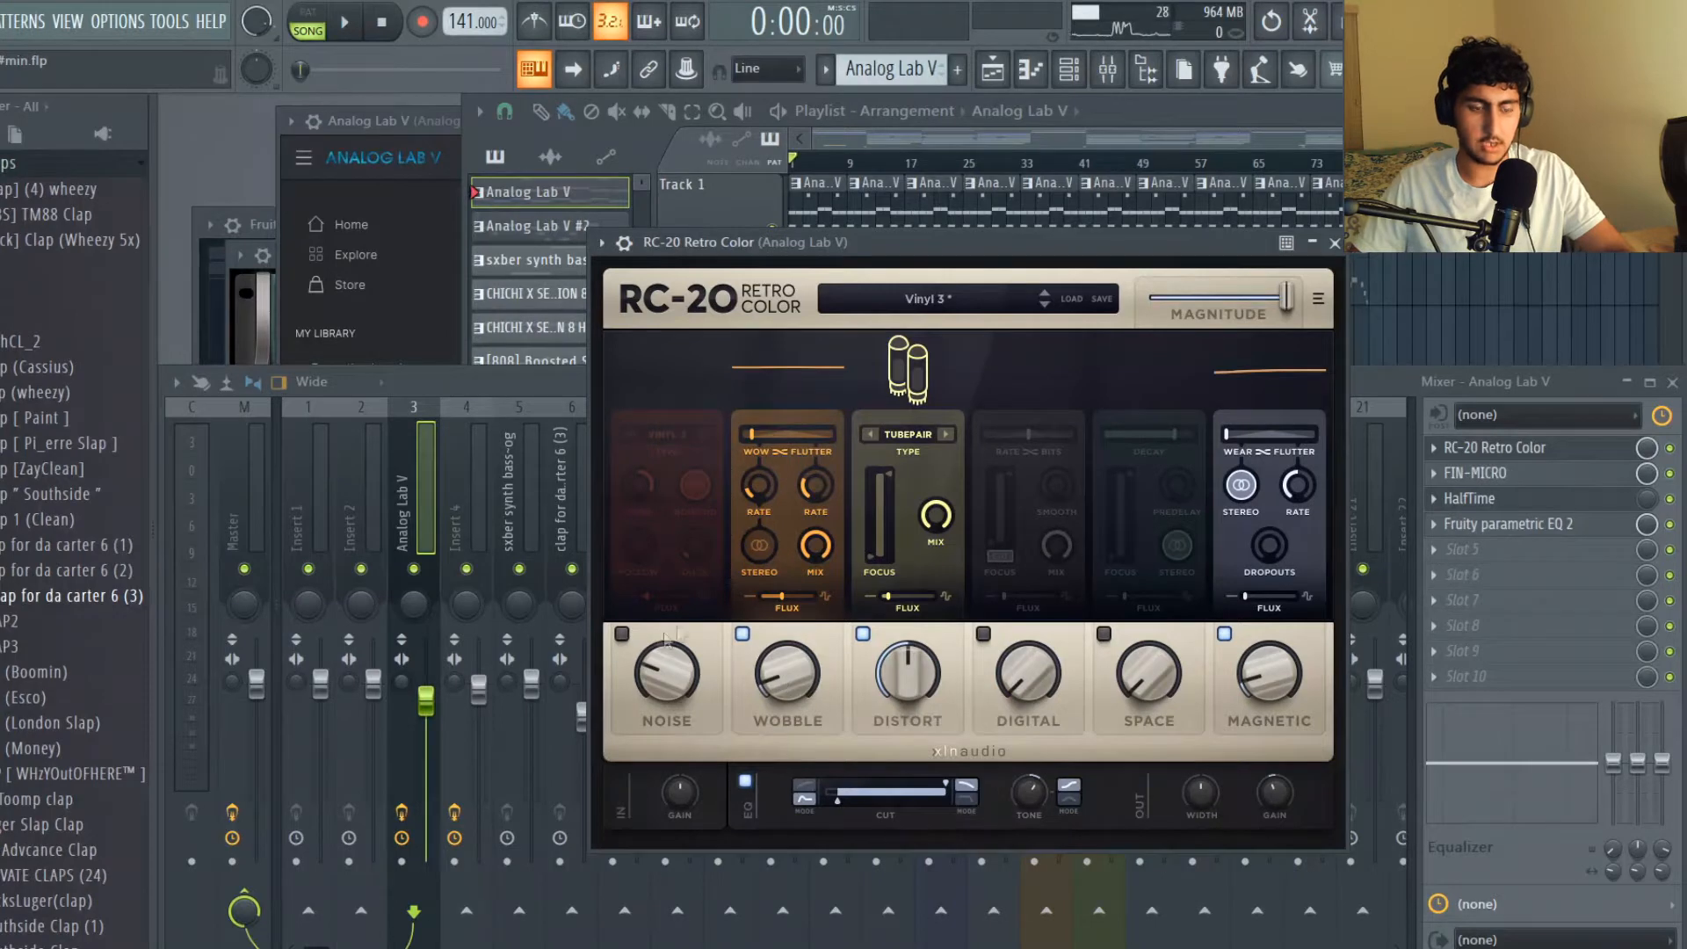
click(1511, 473)
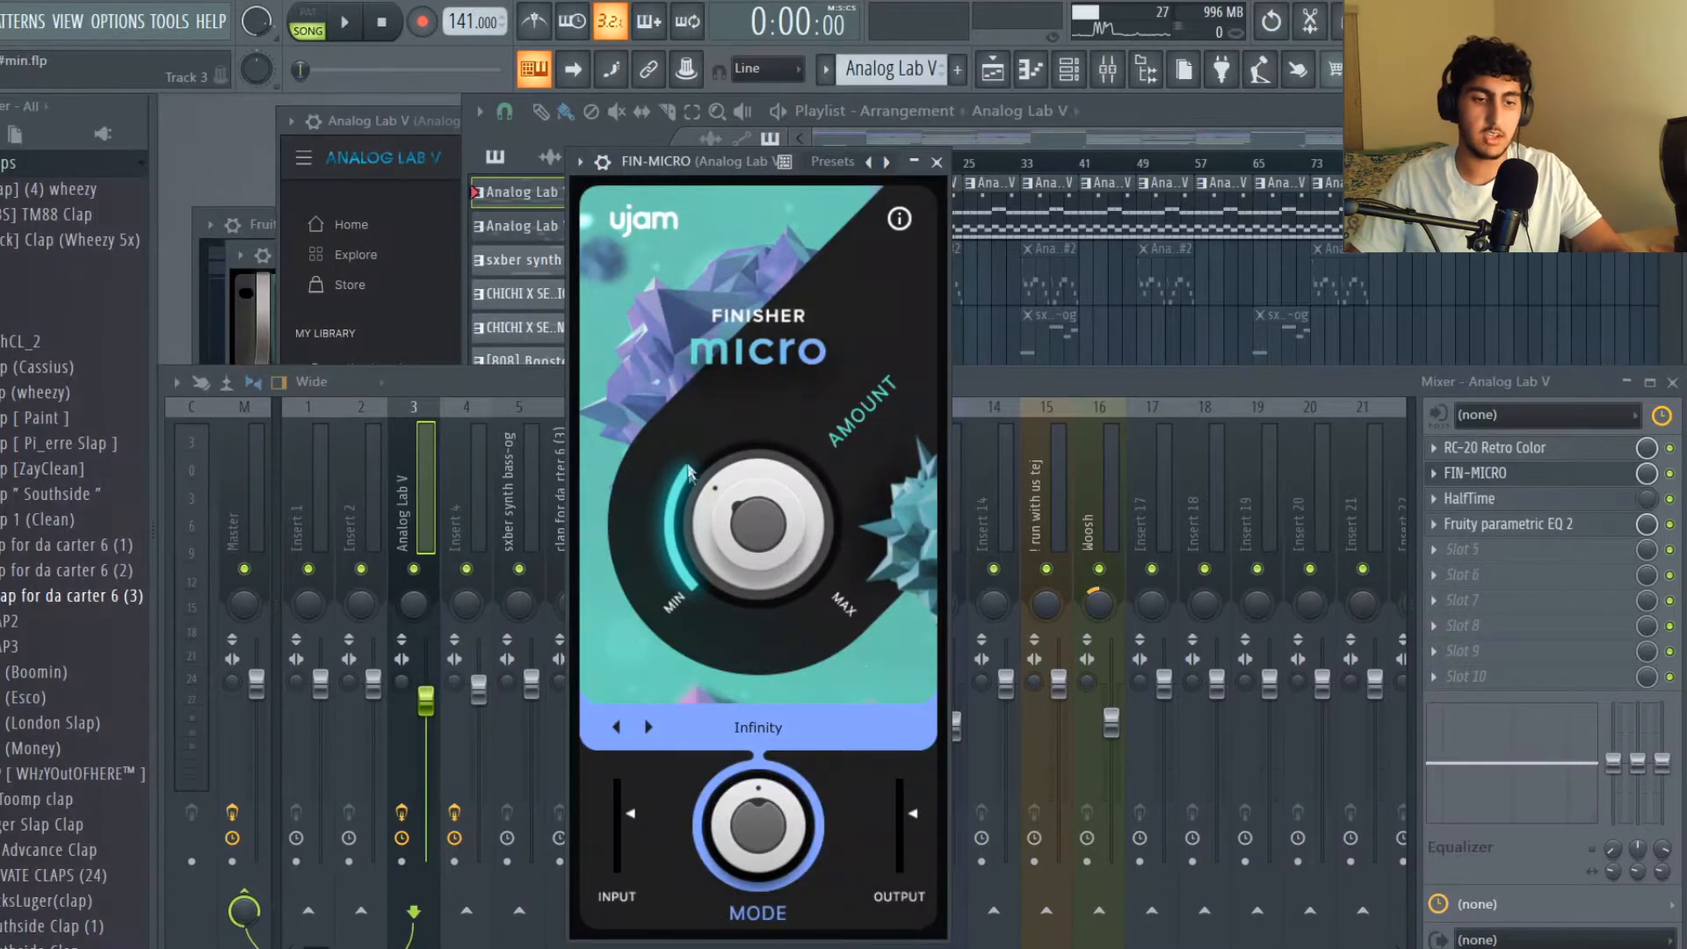
Step: Audition the Analog Lab V melody with FIN-MICRO bypassed, and view the track's Fruity parametric EQ 2 curve
click(1669, 473)
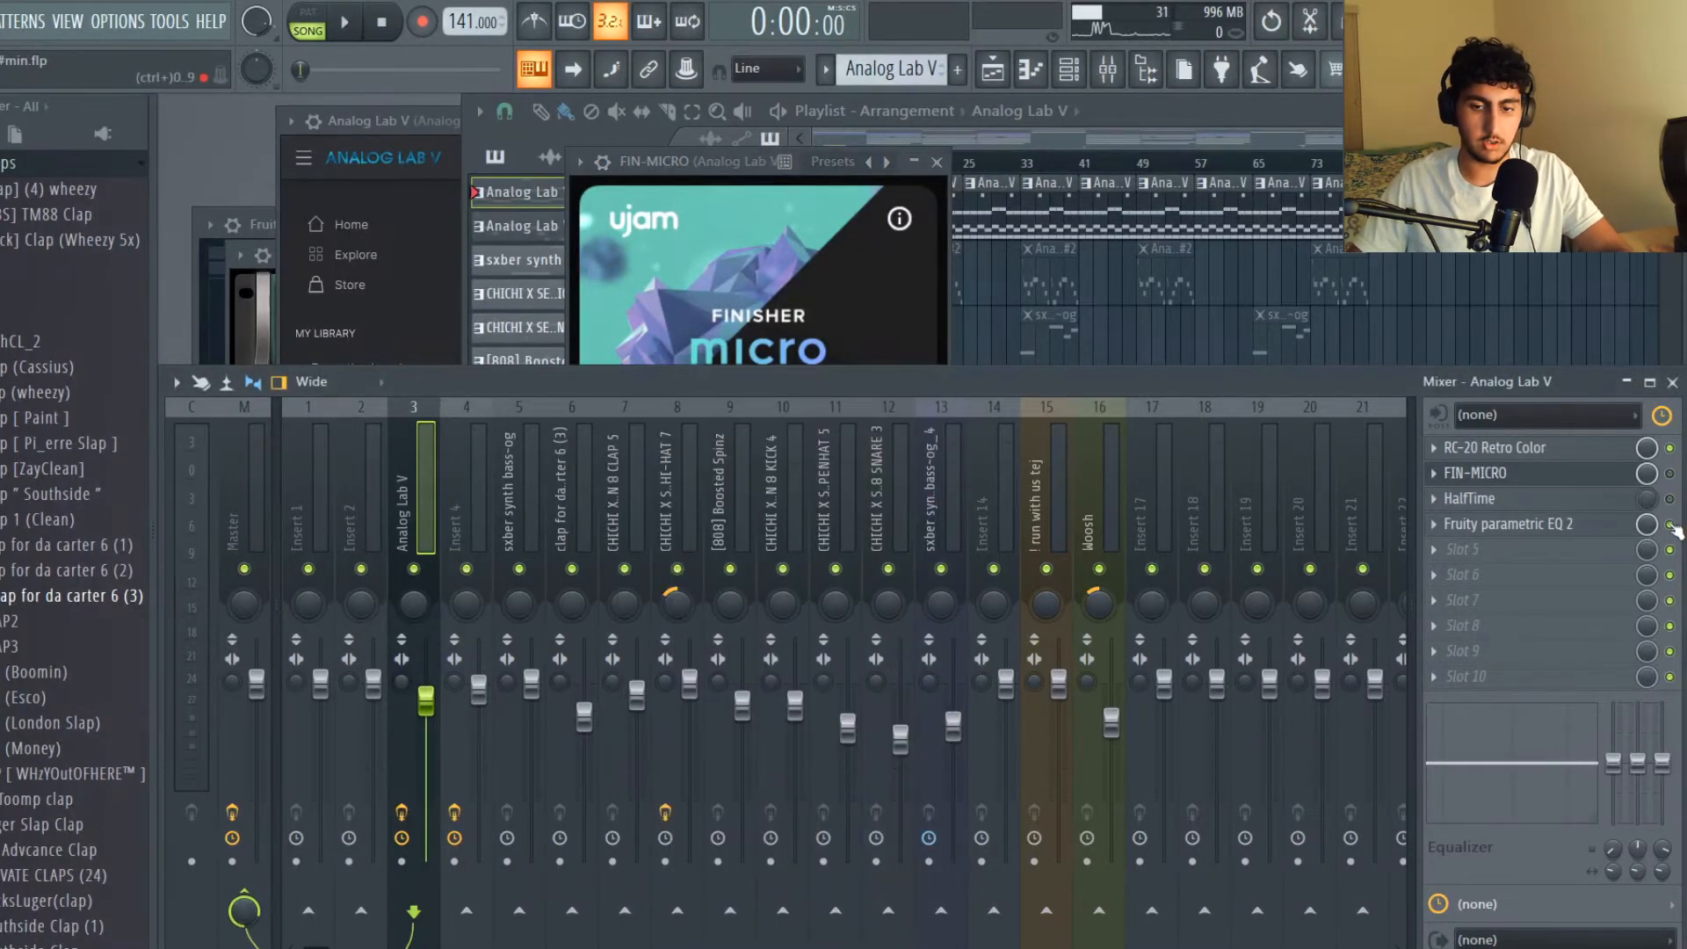
click(850, 211)
key(space)
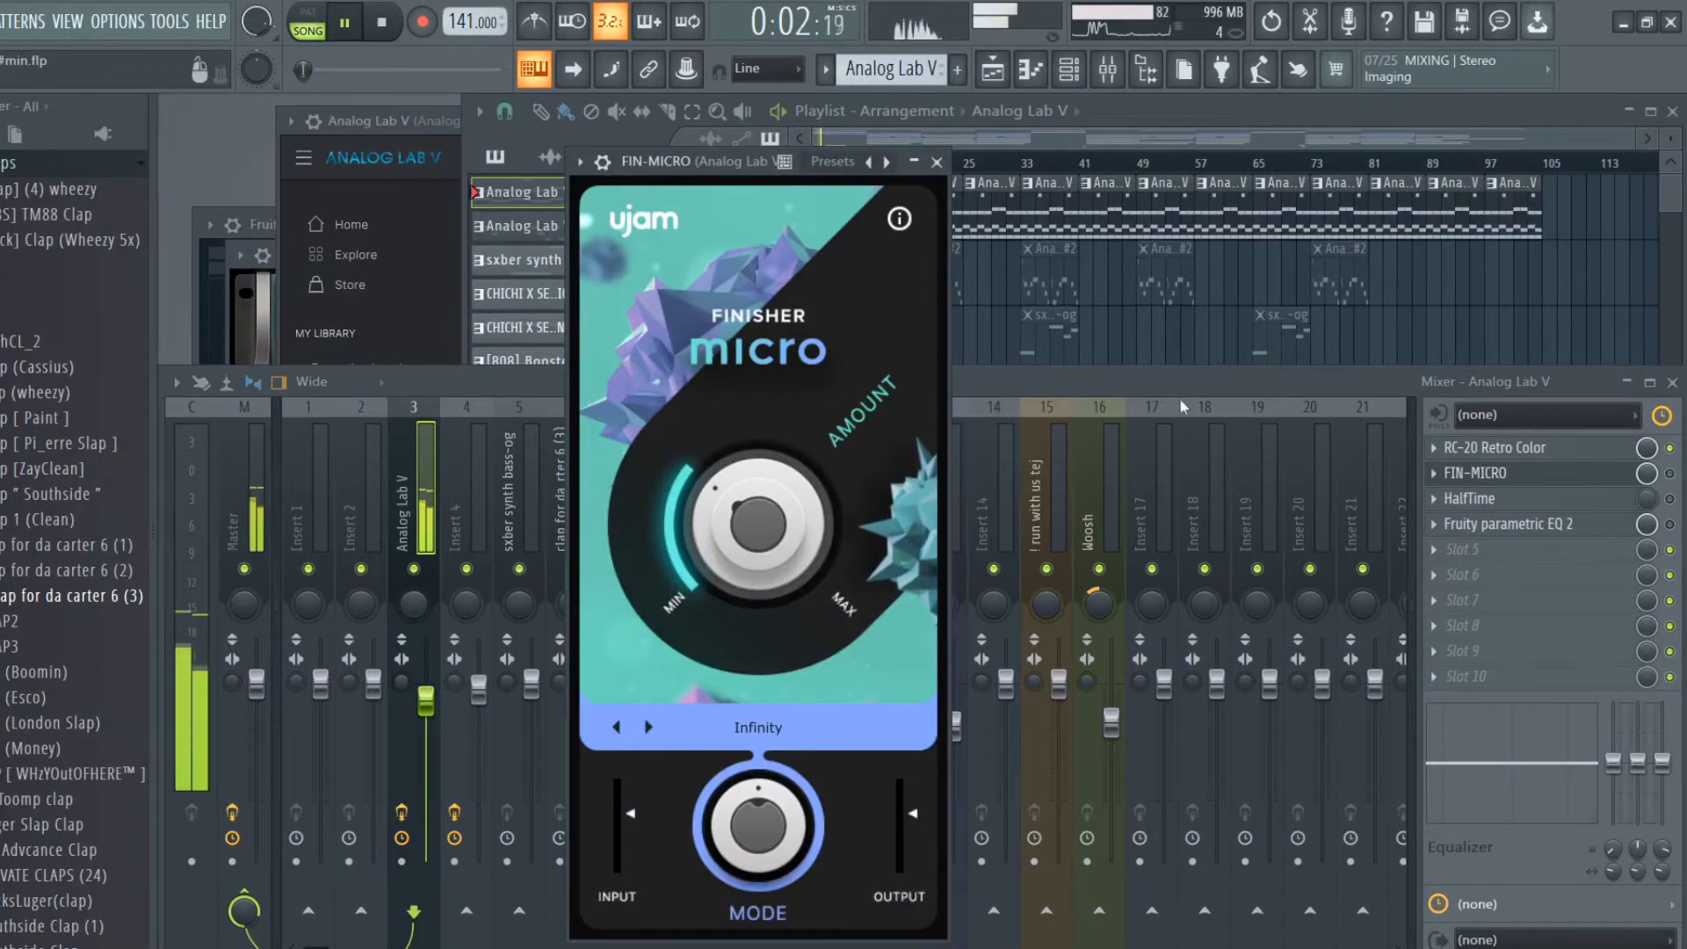
key(space)
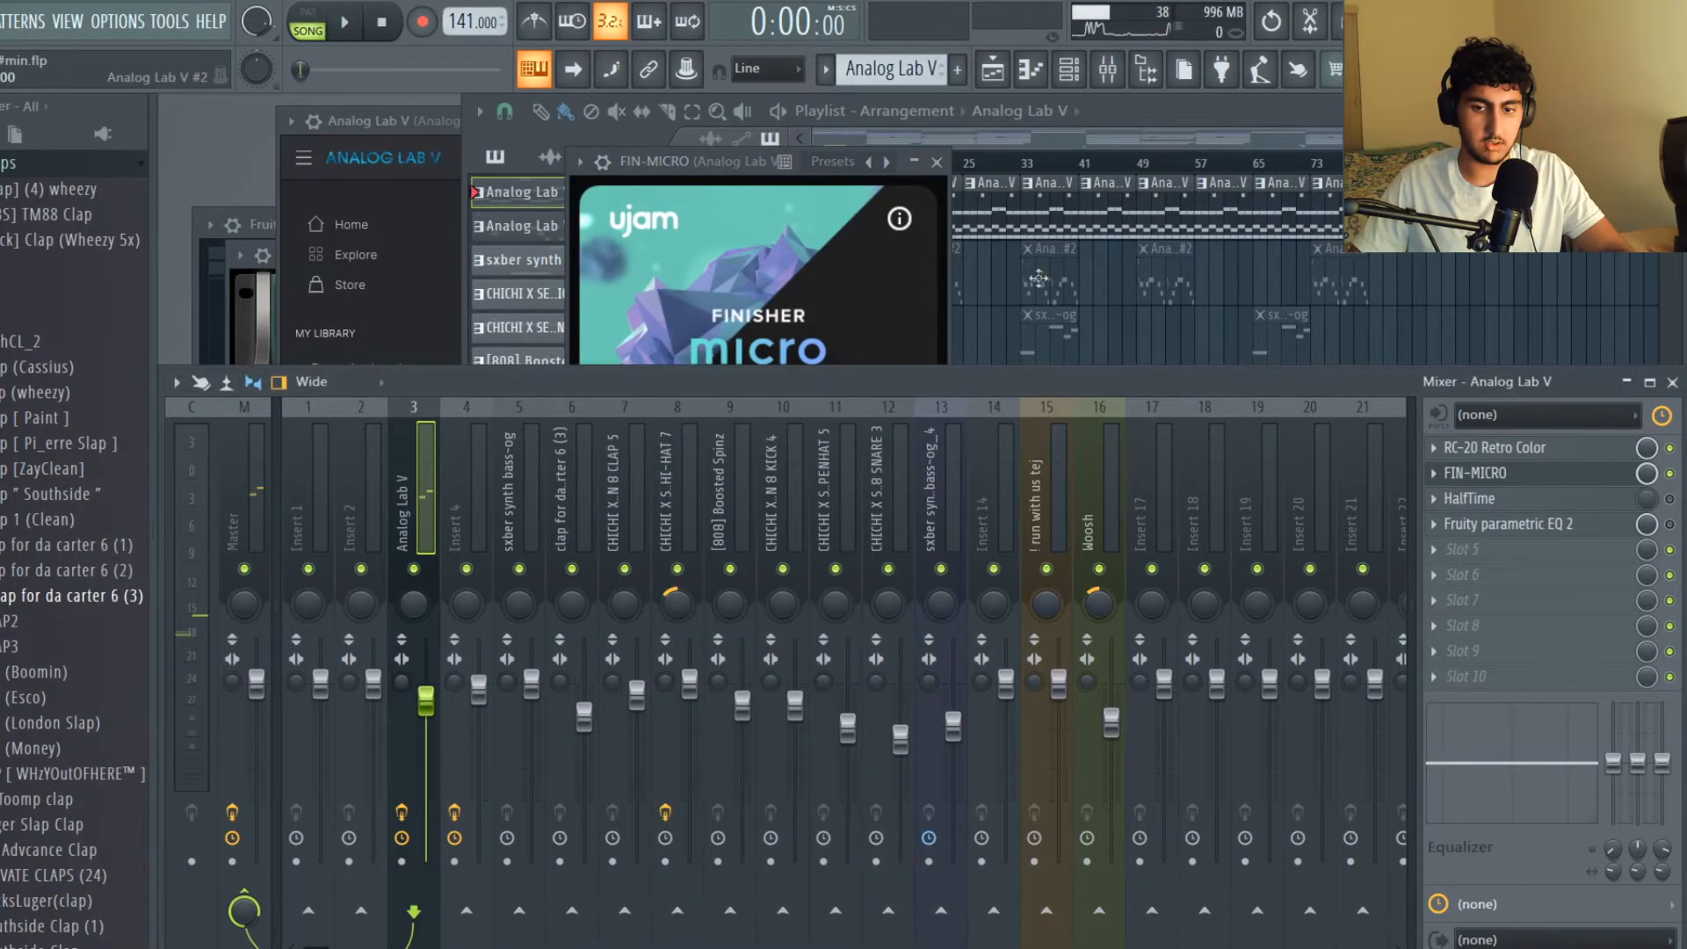
key(space)
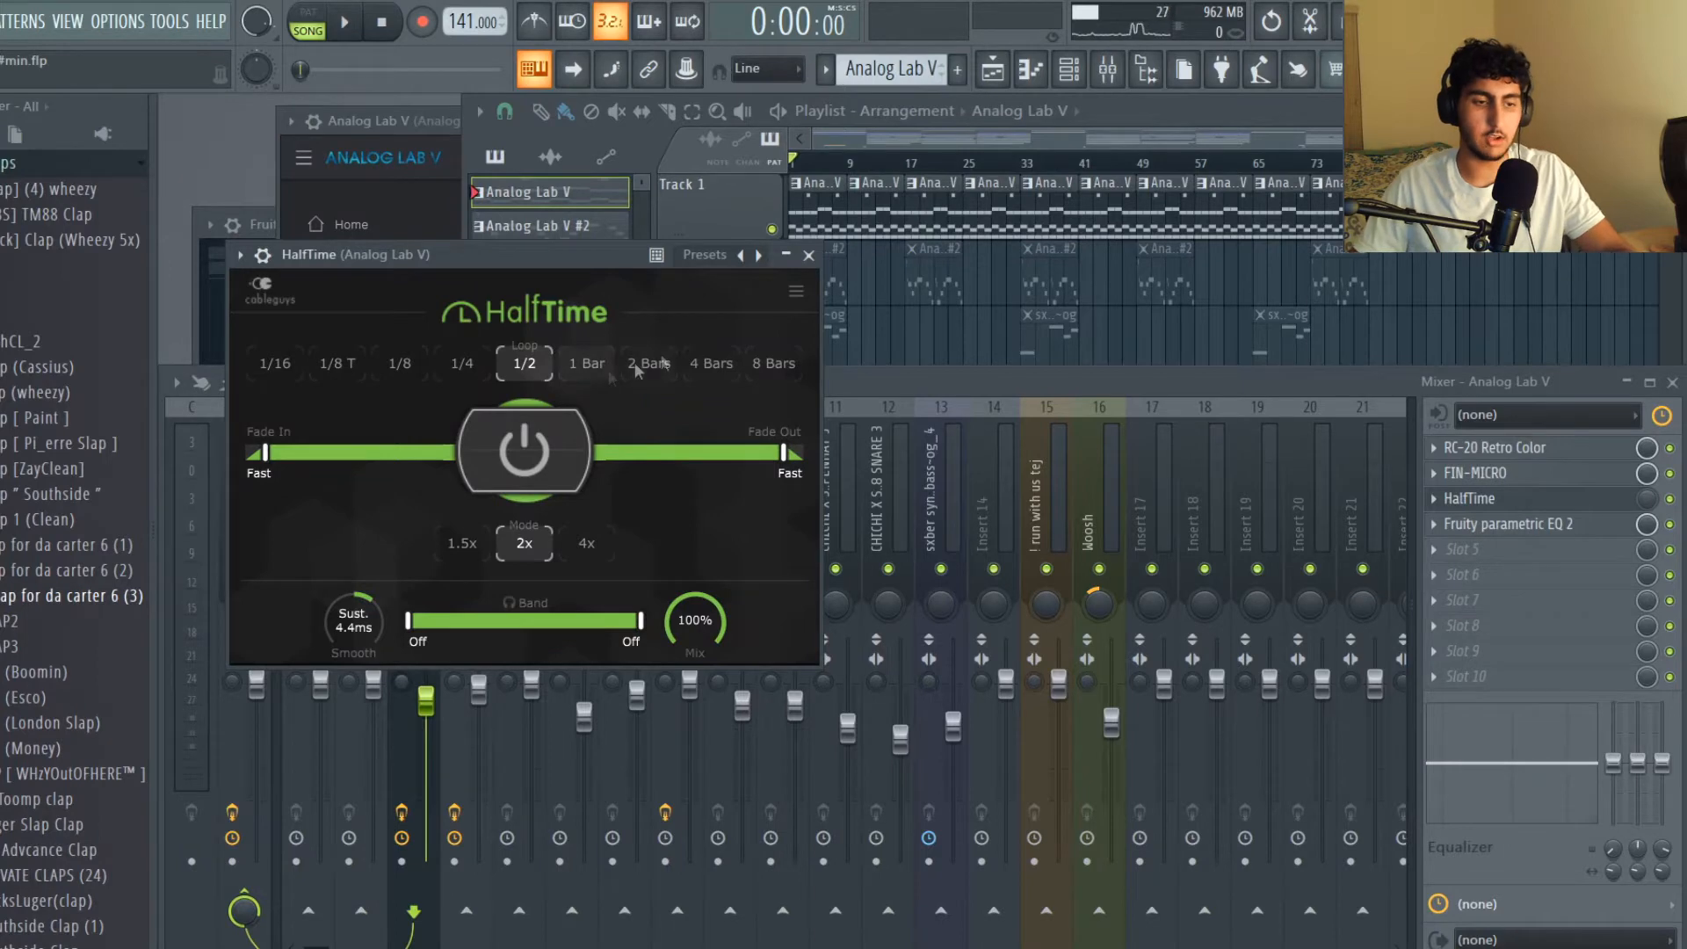
click(1560, 524)
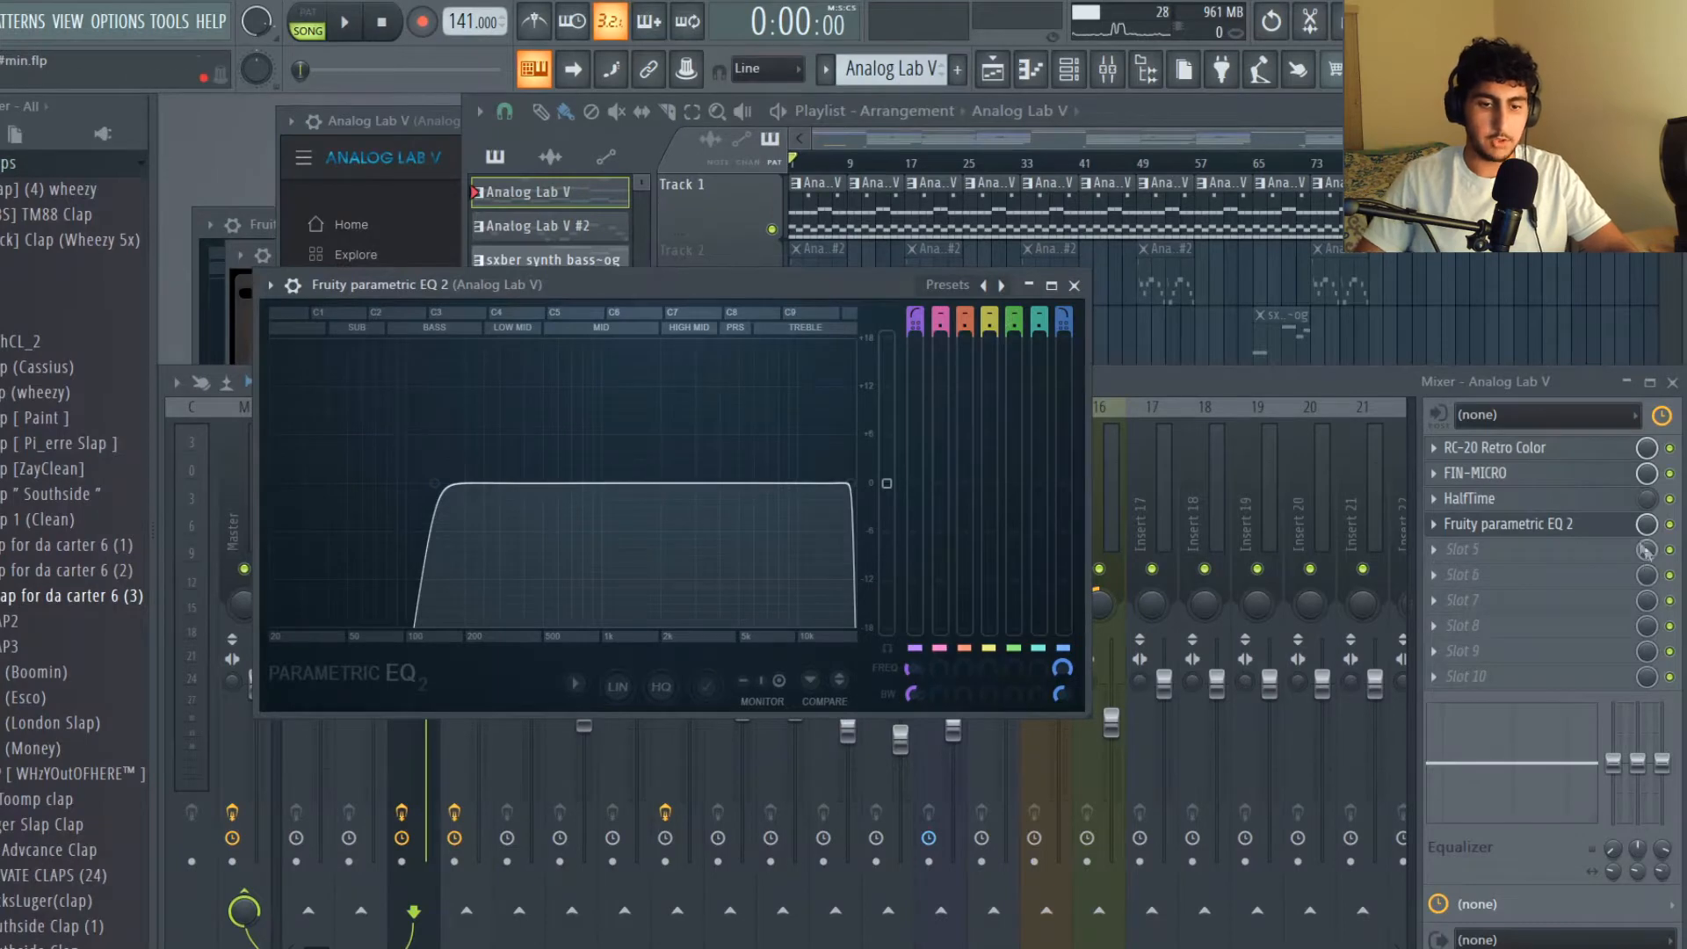
Step: Examine the sxber synth bass-og notes in the piano roll with playback, and audition the clap pattern's C5 note
key(F5)
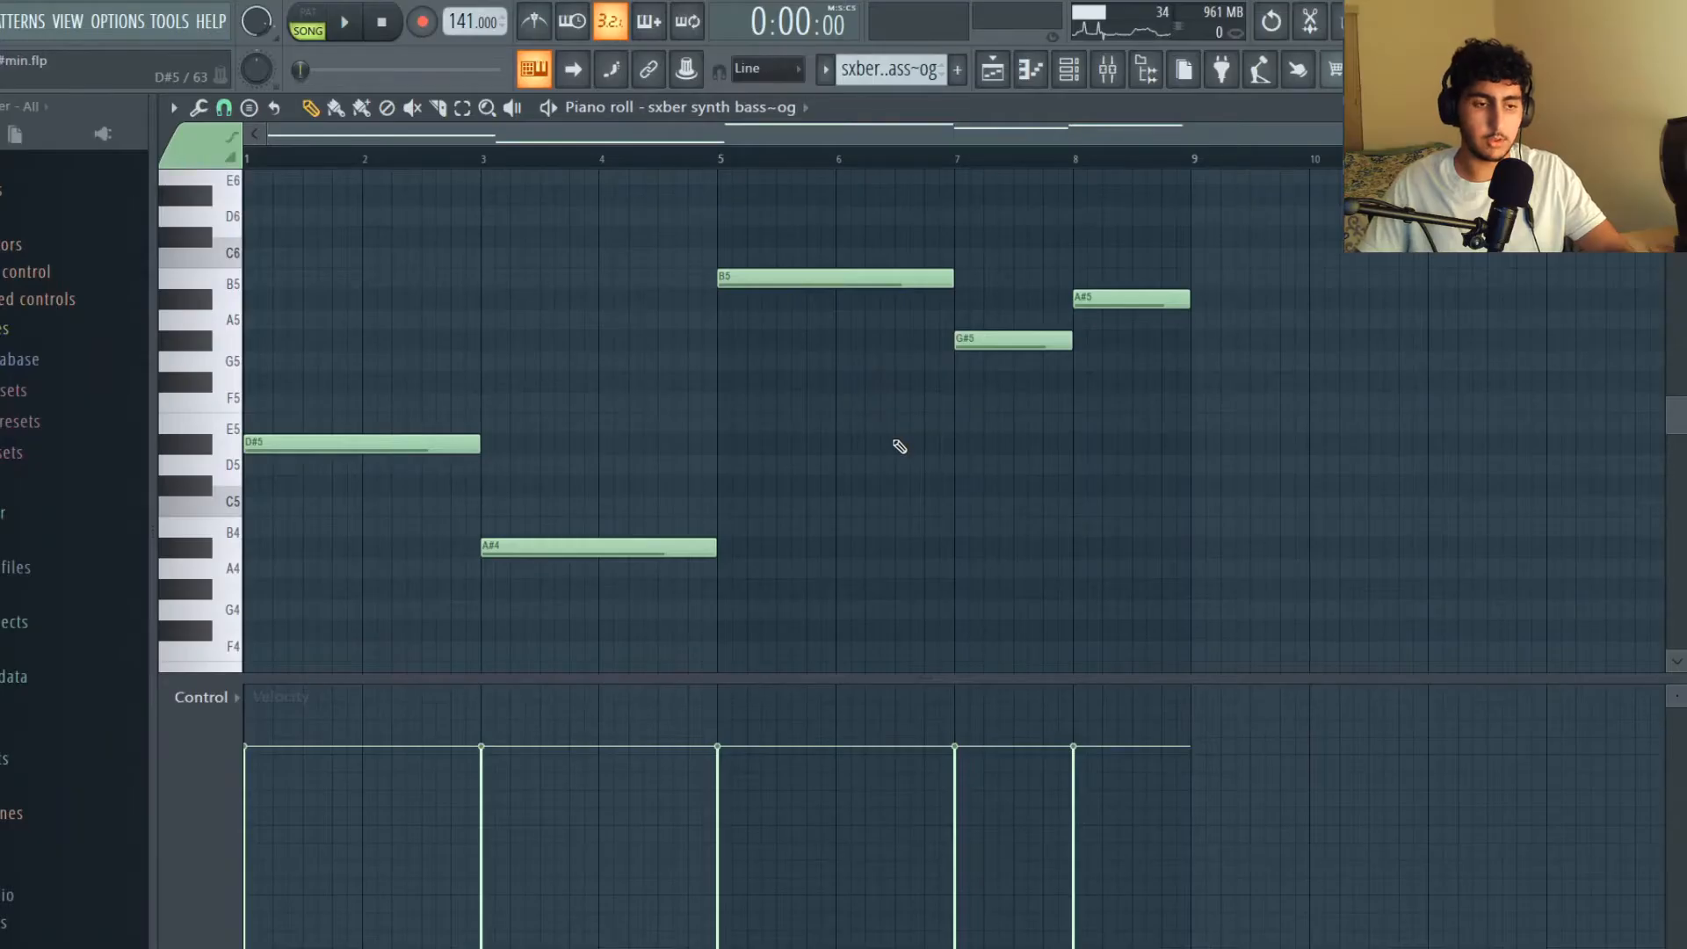
click(238, 510)
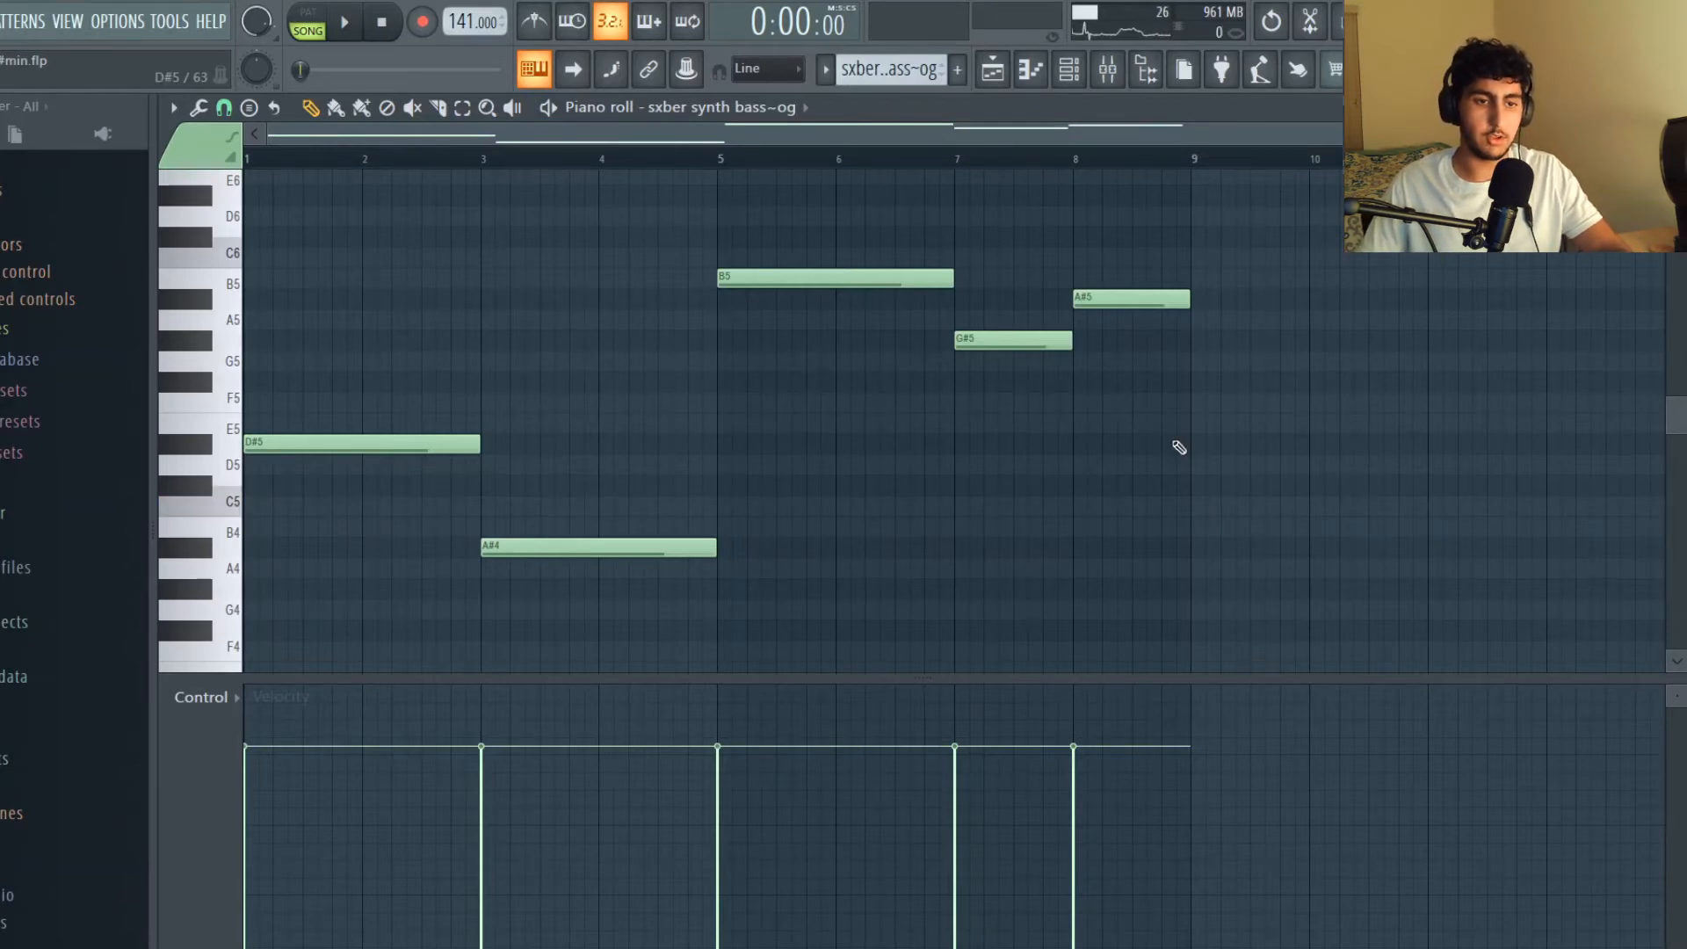
key(space)
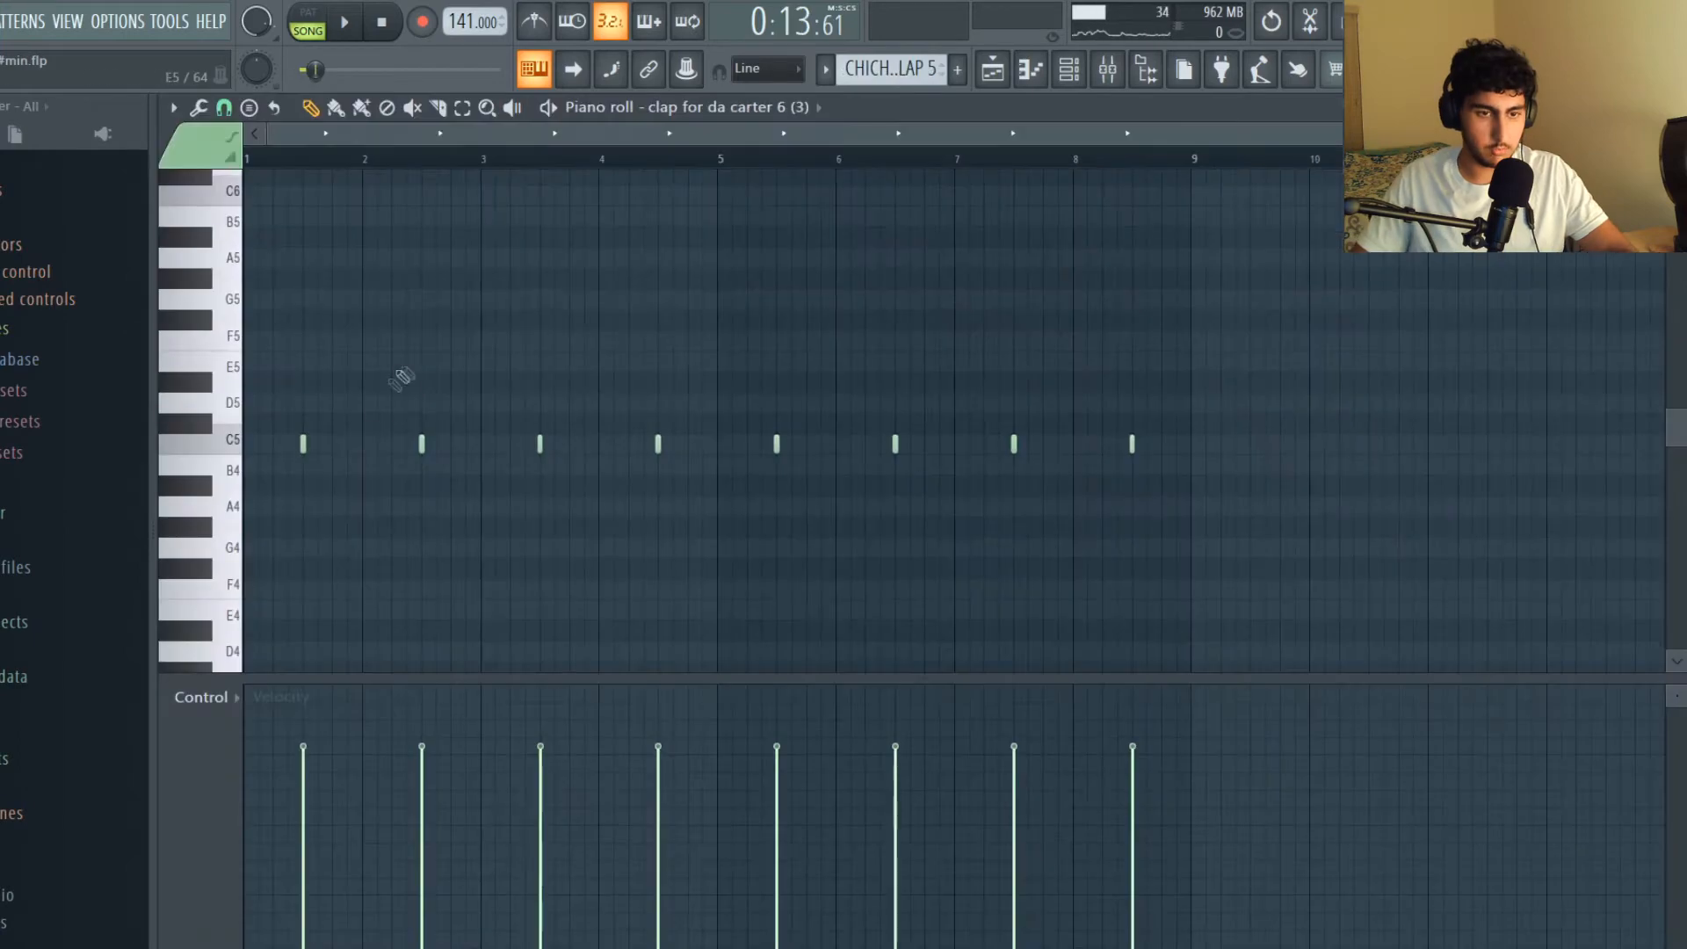
click(231, 453)
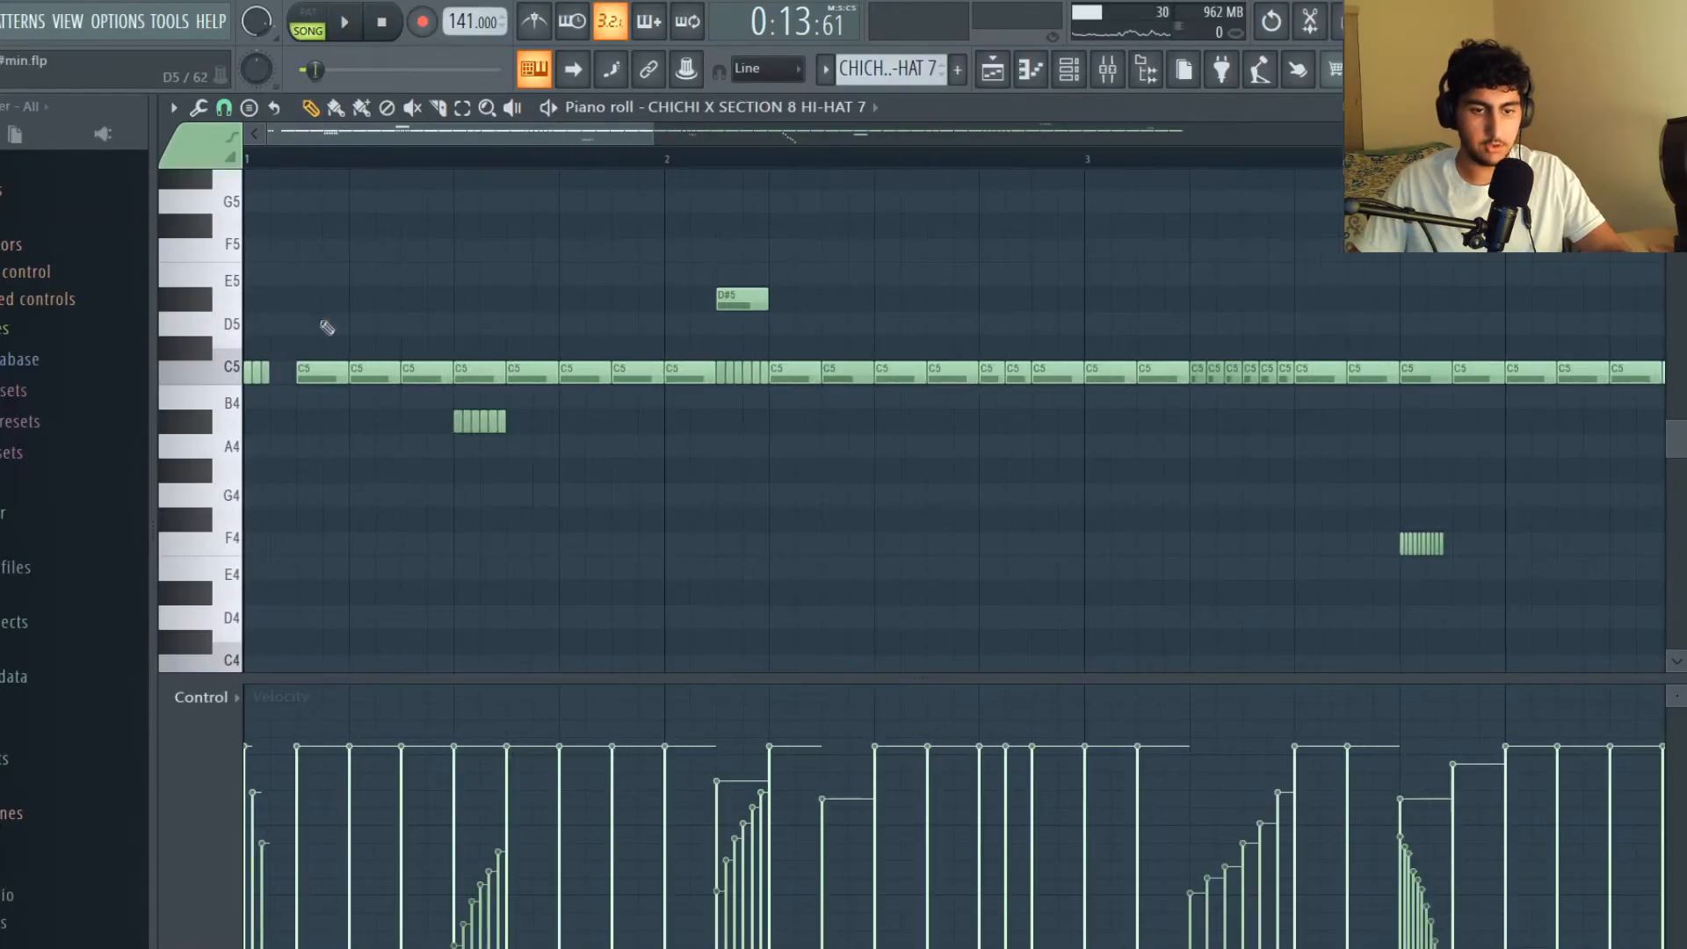
Step: Change the piano roll's snap setting and examine the hi-hat rolls in bars 1 to 3 of CHICHI X SECTION 8 HI-HAT 7
scroll(343, 325, down, 3)
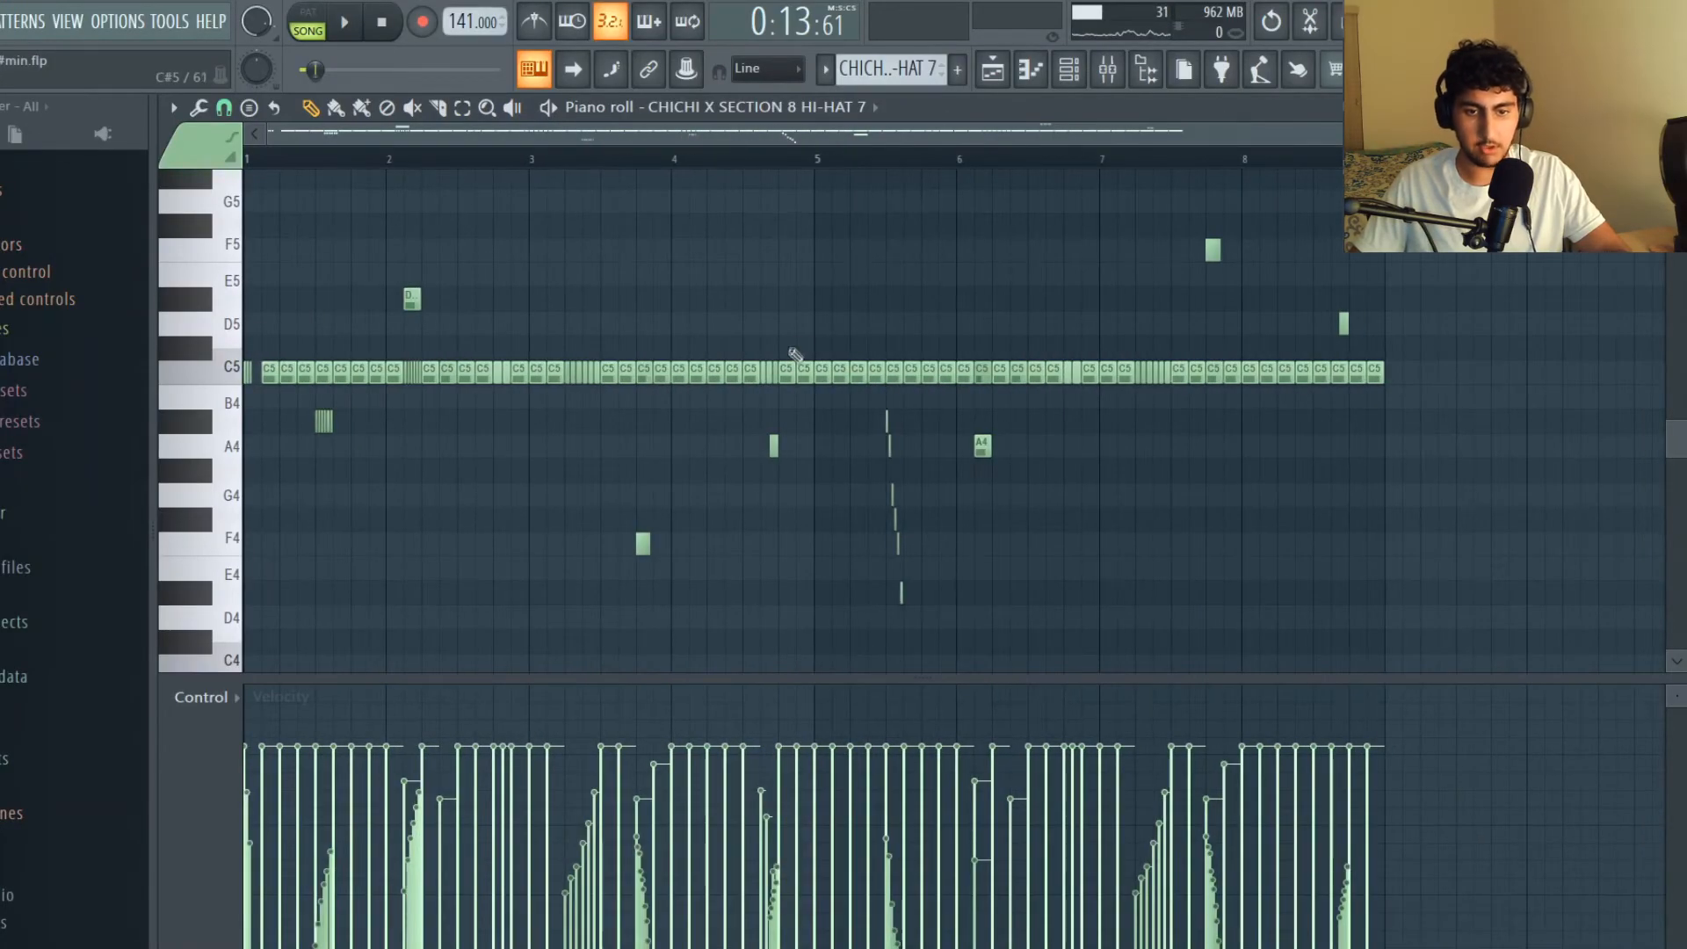
scroll(271, 282, up, 3)
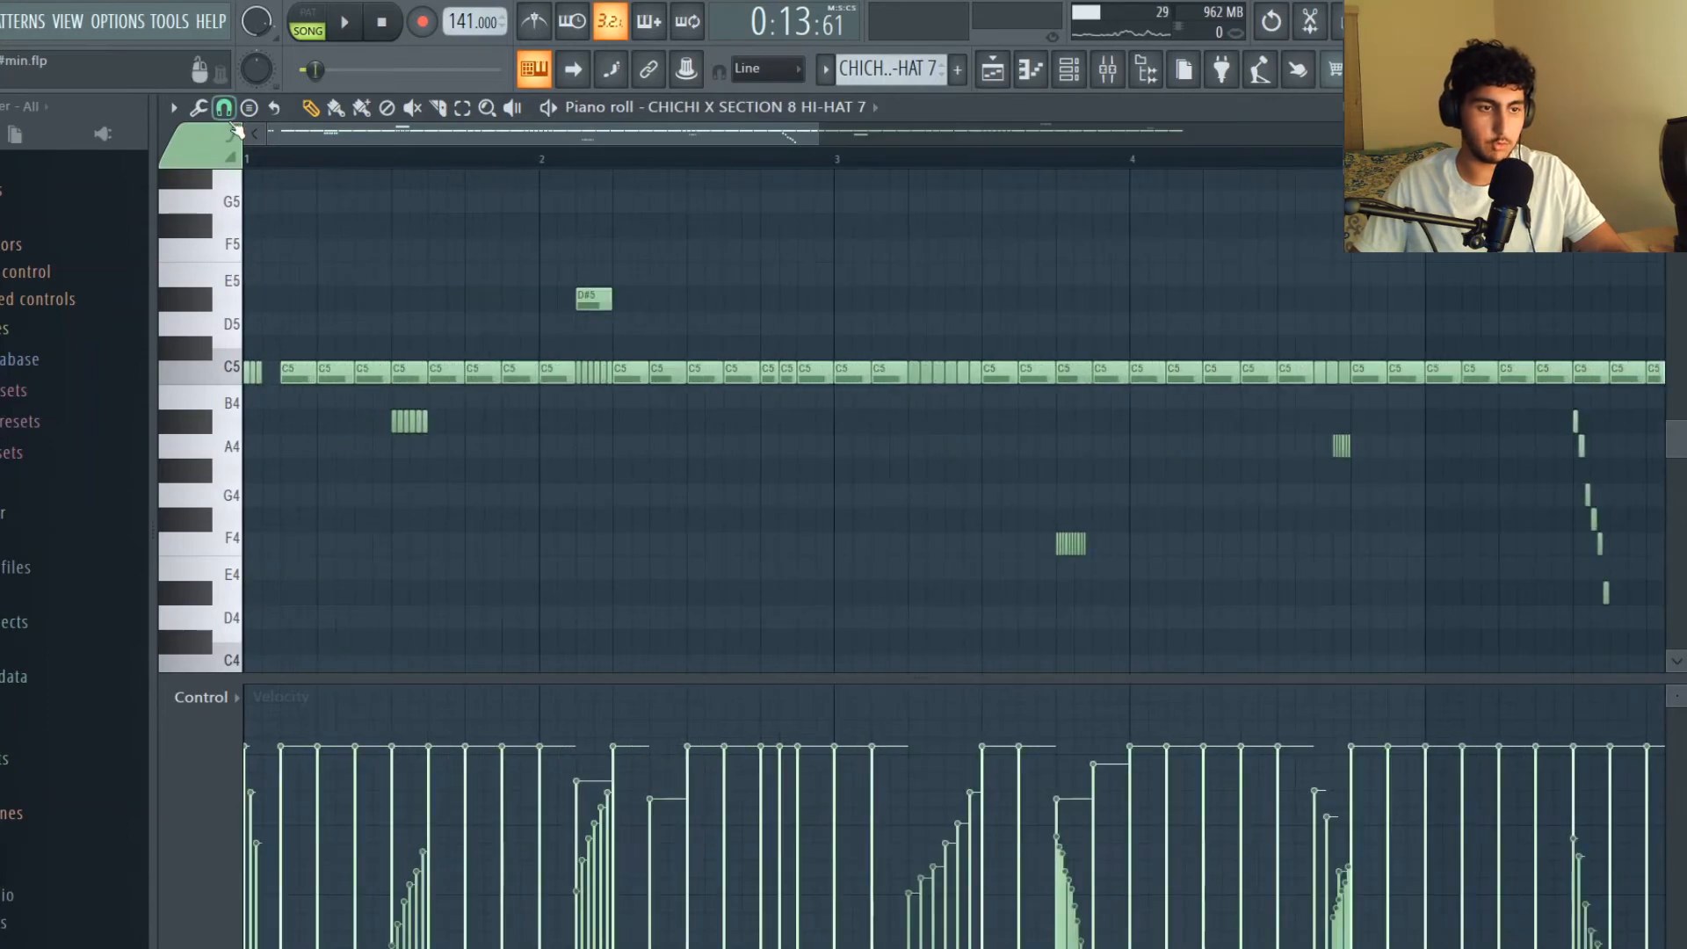
click(224, 108)
click(290, 275)
scroll(388, 279, down, 2)
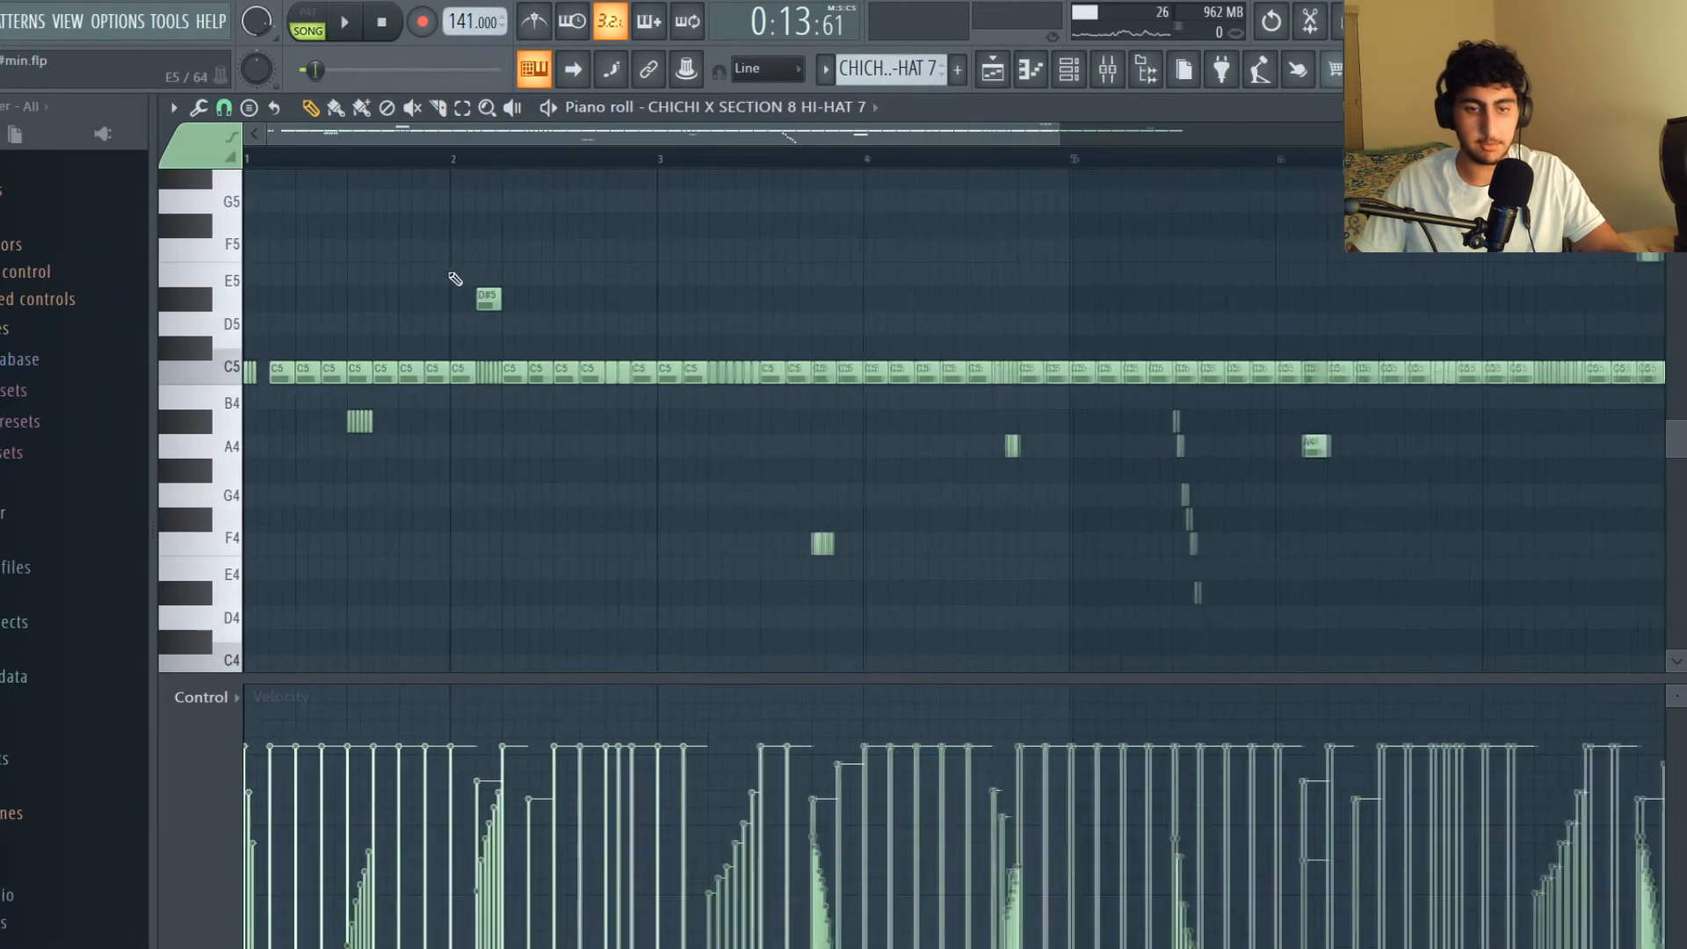
scroll(452, 279, up, 4)
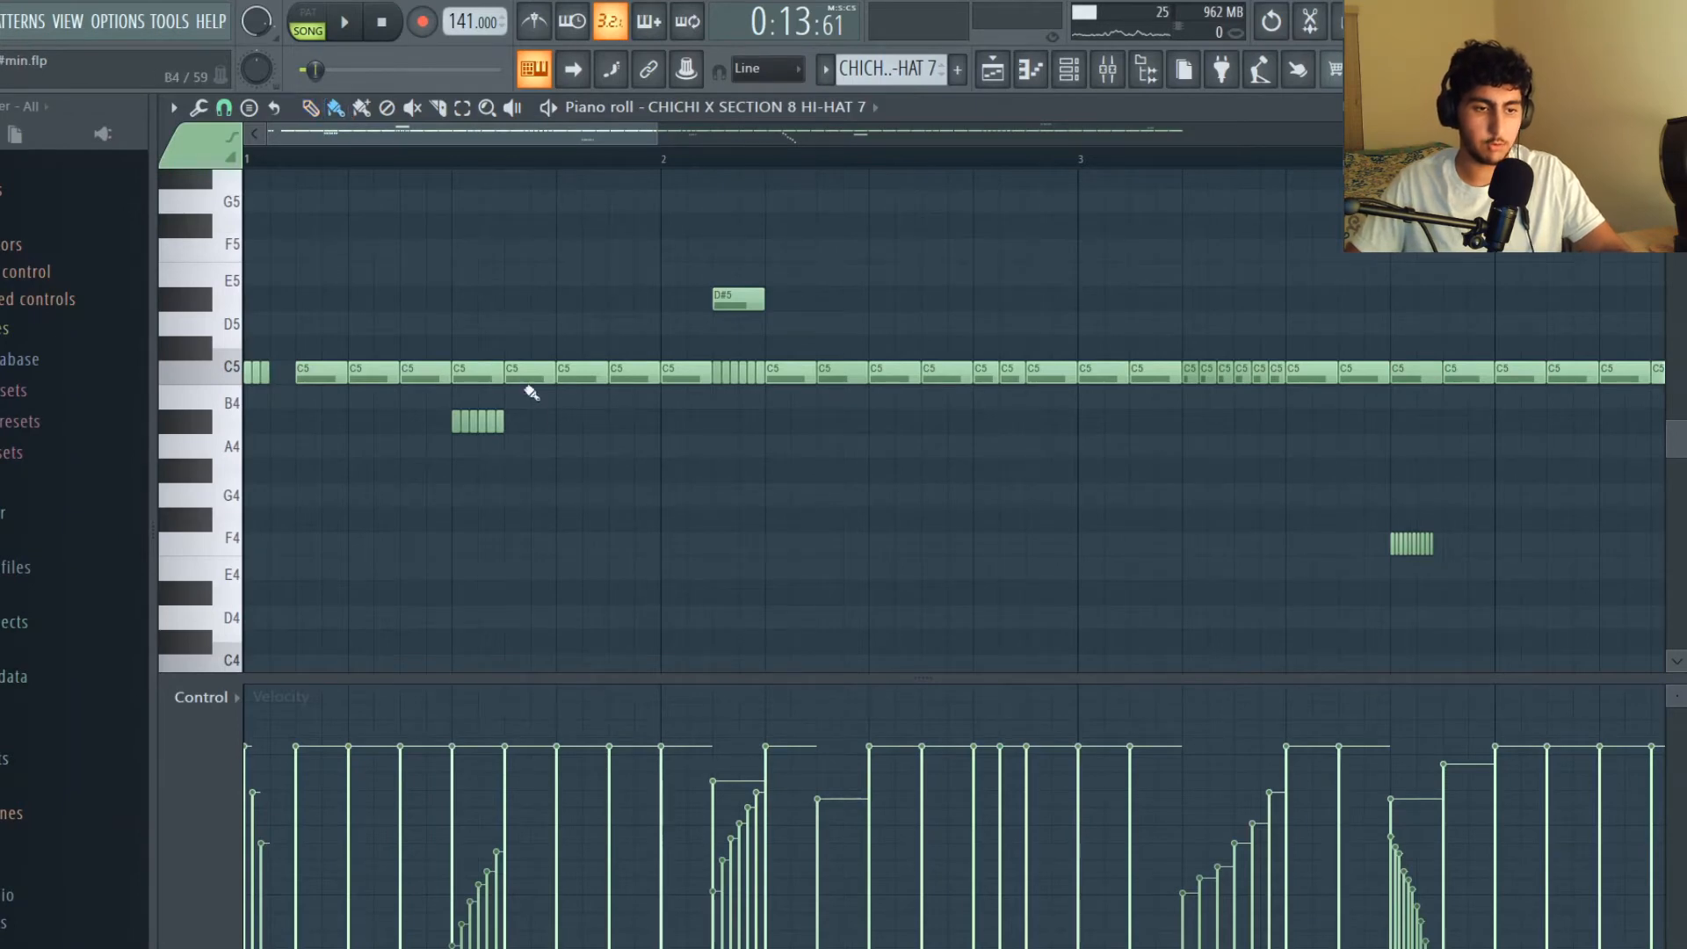
right_click(717, 446)
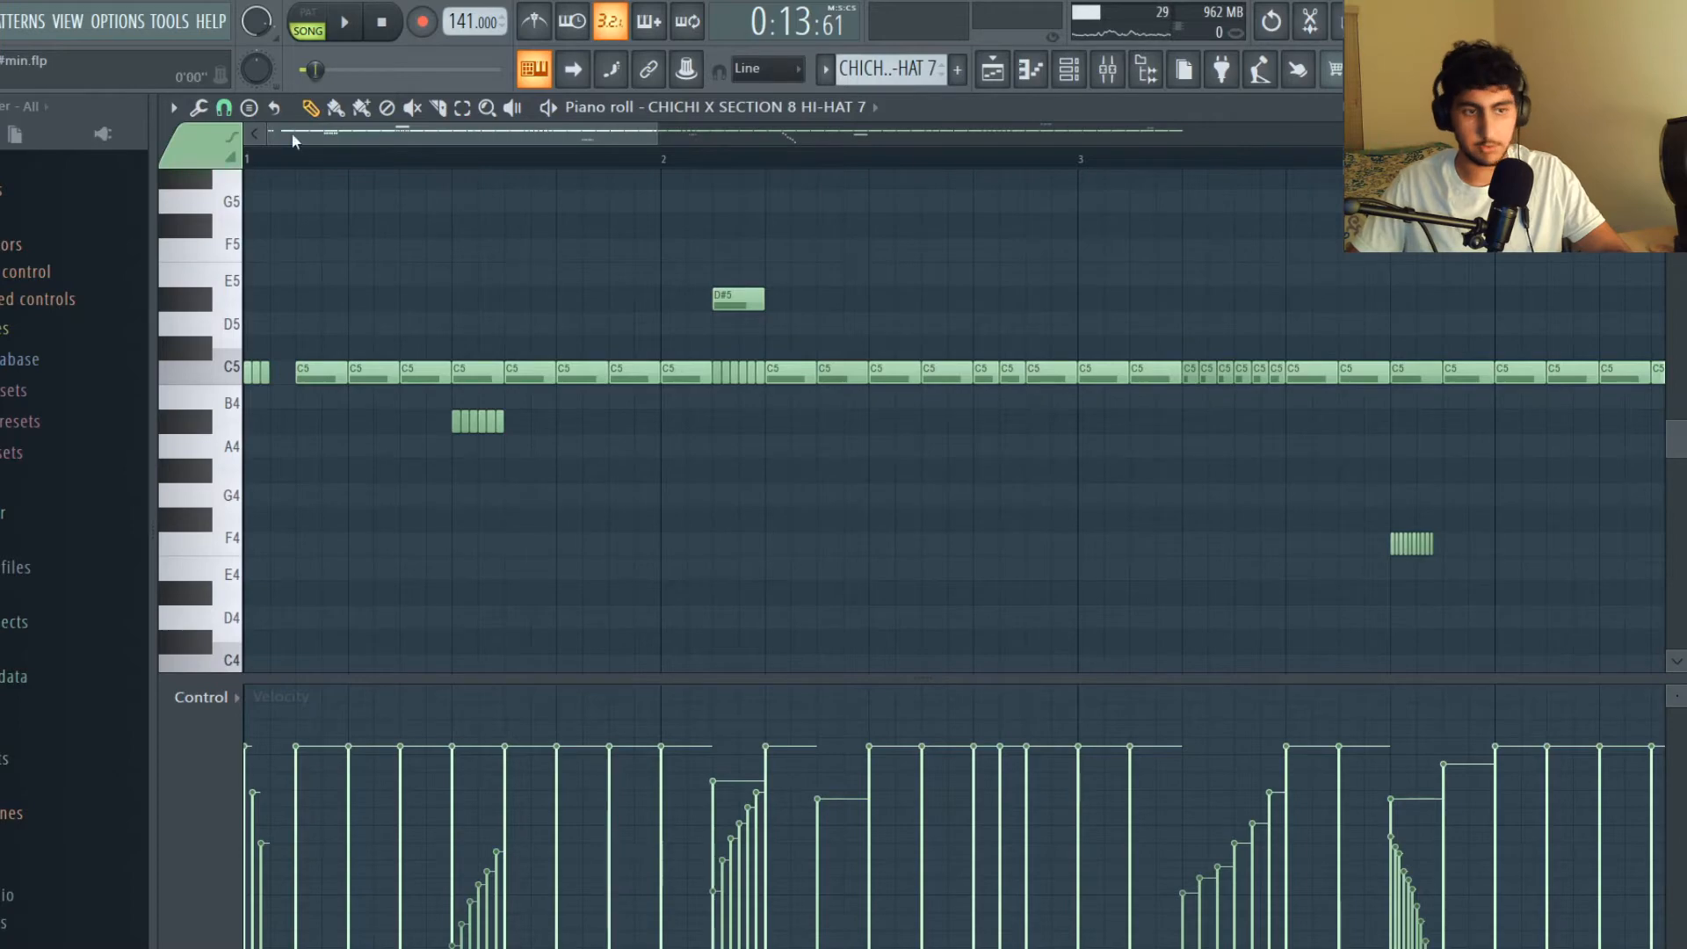
Step: Examine the pitched hi-hat rolls in bars 3 to 5, change the snap setting again, and review the whole eight-bar pattern
drag(407, 132, 603, 167)
drag(773, 573, 610, 521)
right_click(839, 545)
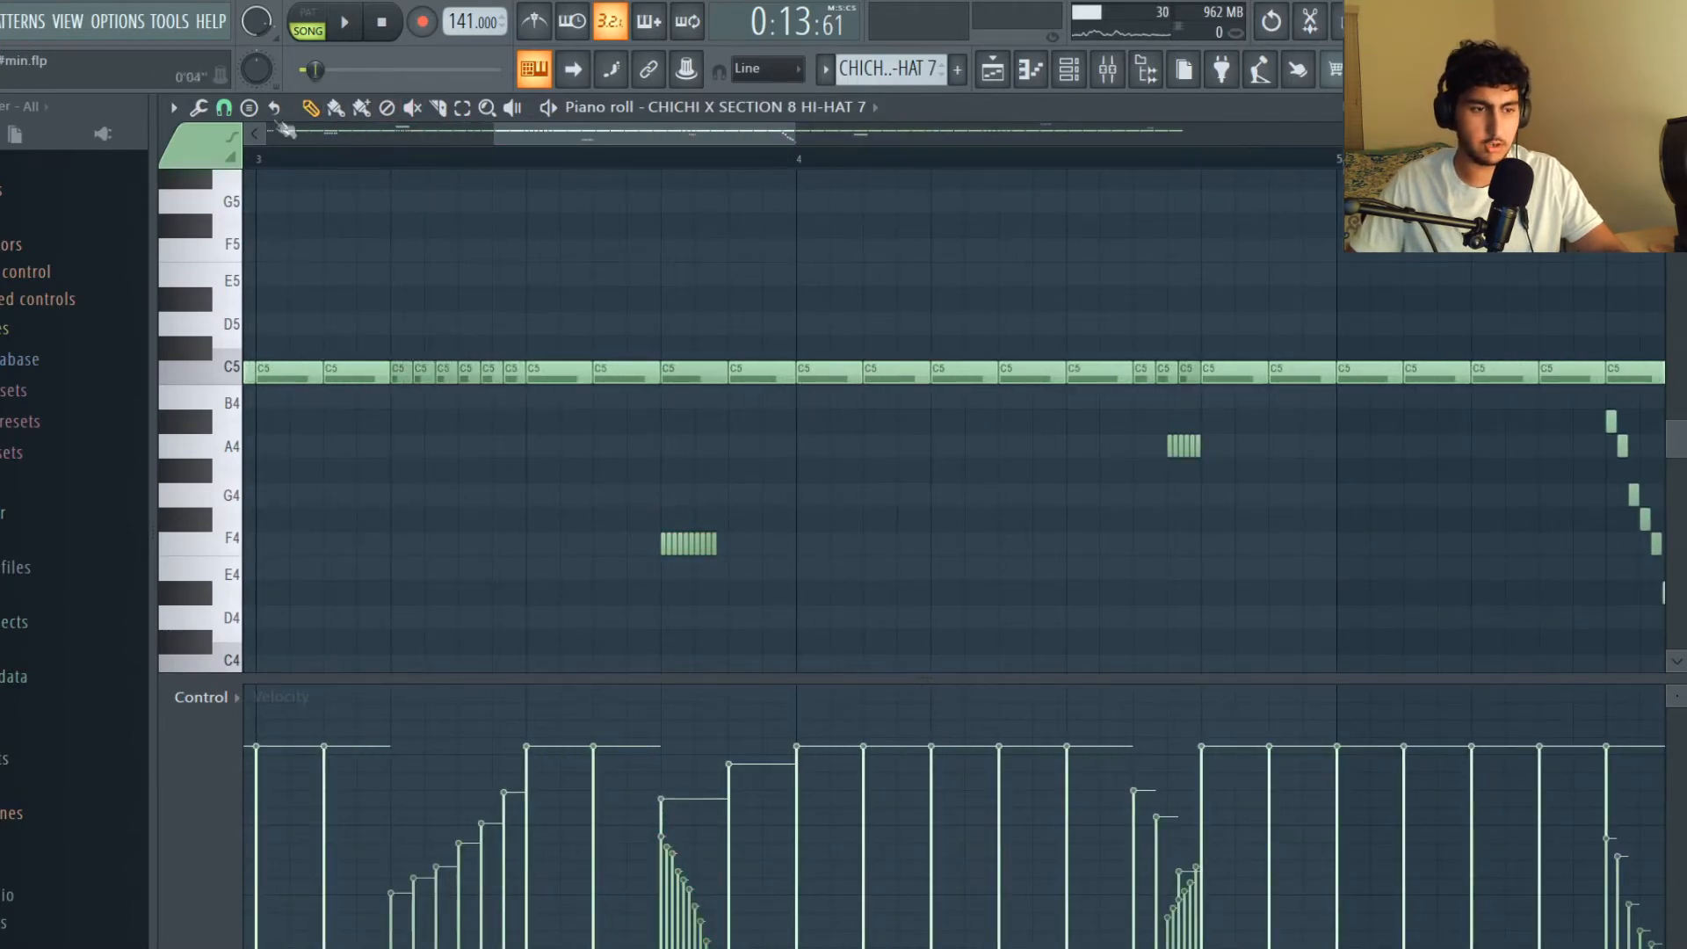
click(225, 108)
click(257, 235)
scroll(613, 286, down, 5)
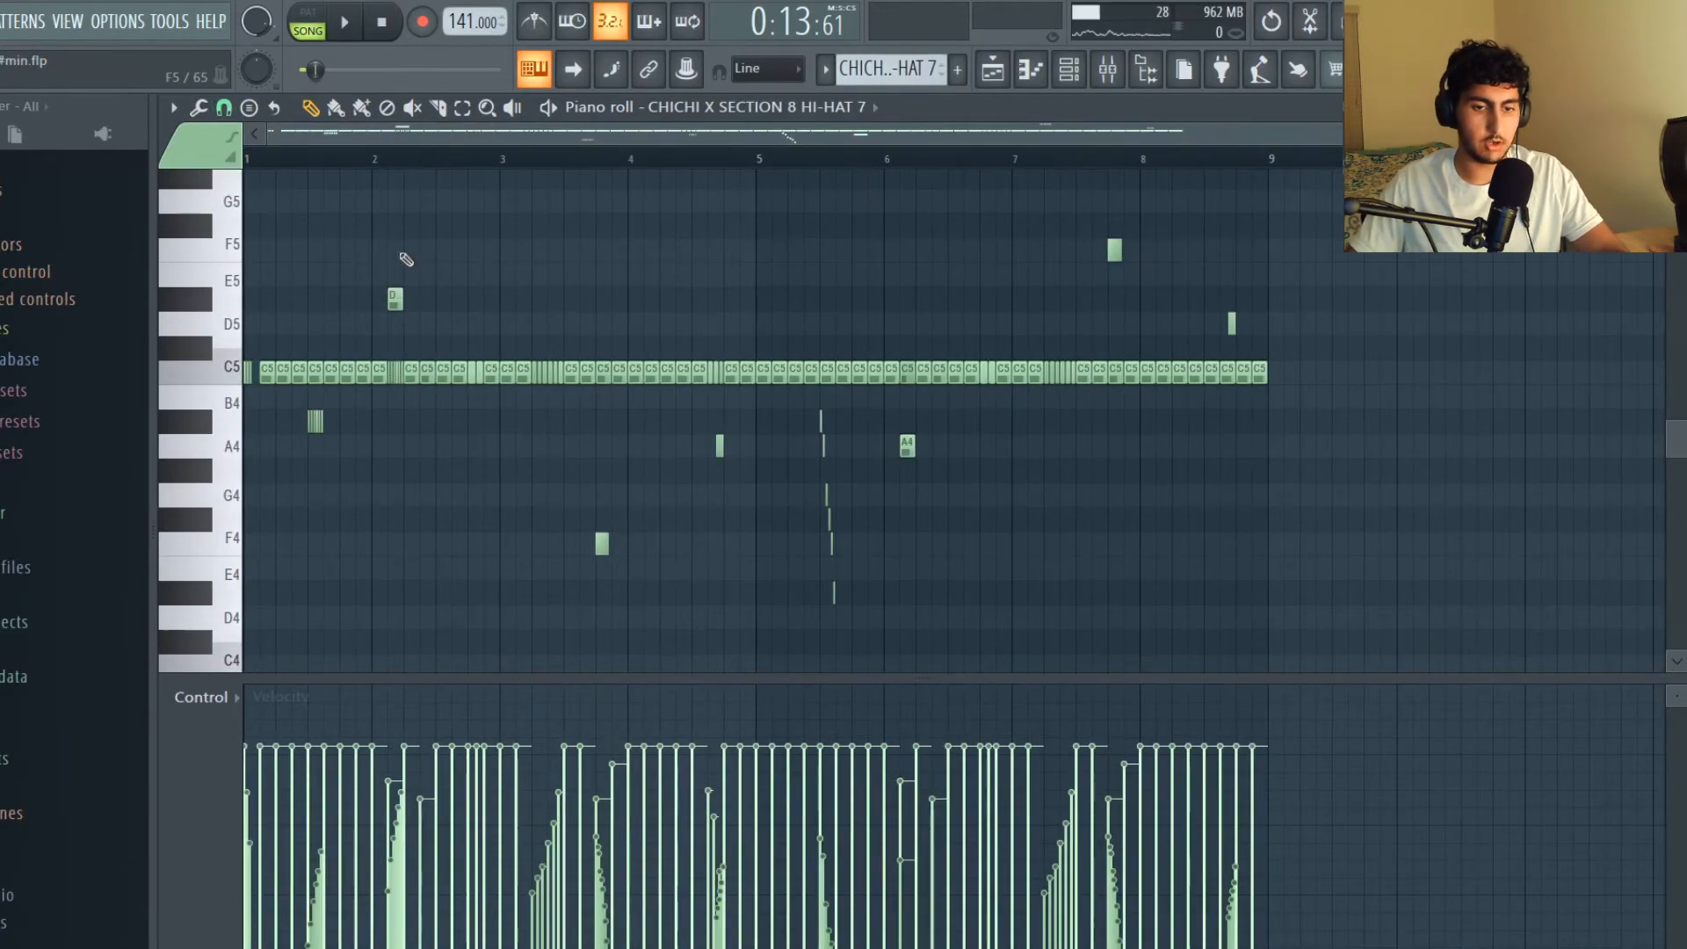
Step: Play back the full CHICHI X SECTION 8 HI-HAT 7 pattern, and audition the CHICHI X SECTION 8 OPENHAT 5 pattern in the piano roll
ctrl+scroll(352, 242, up, 1)
drag(428, 145, 303, 146)
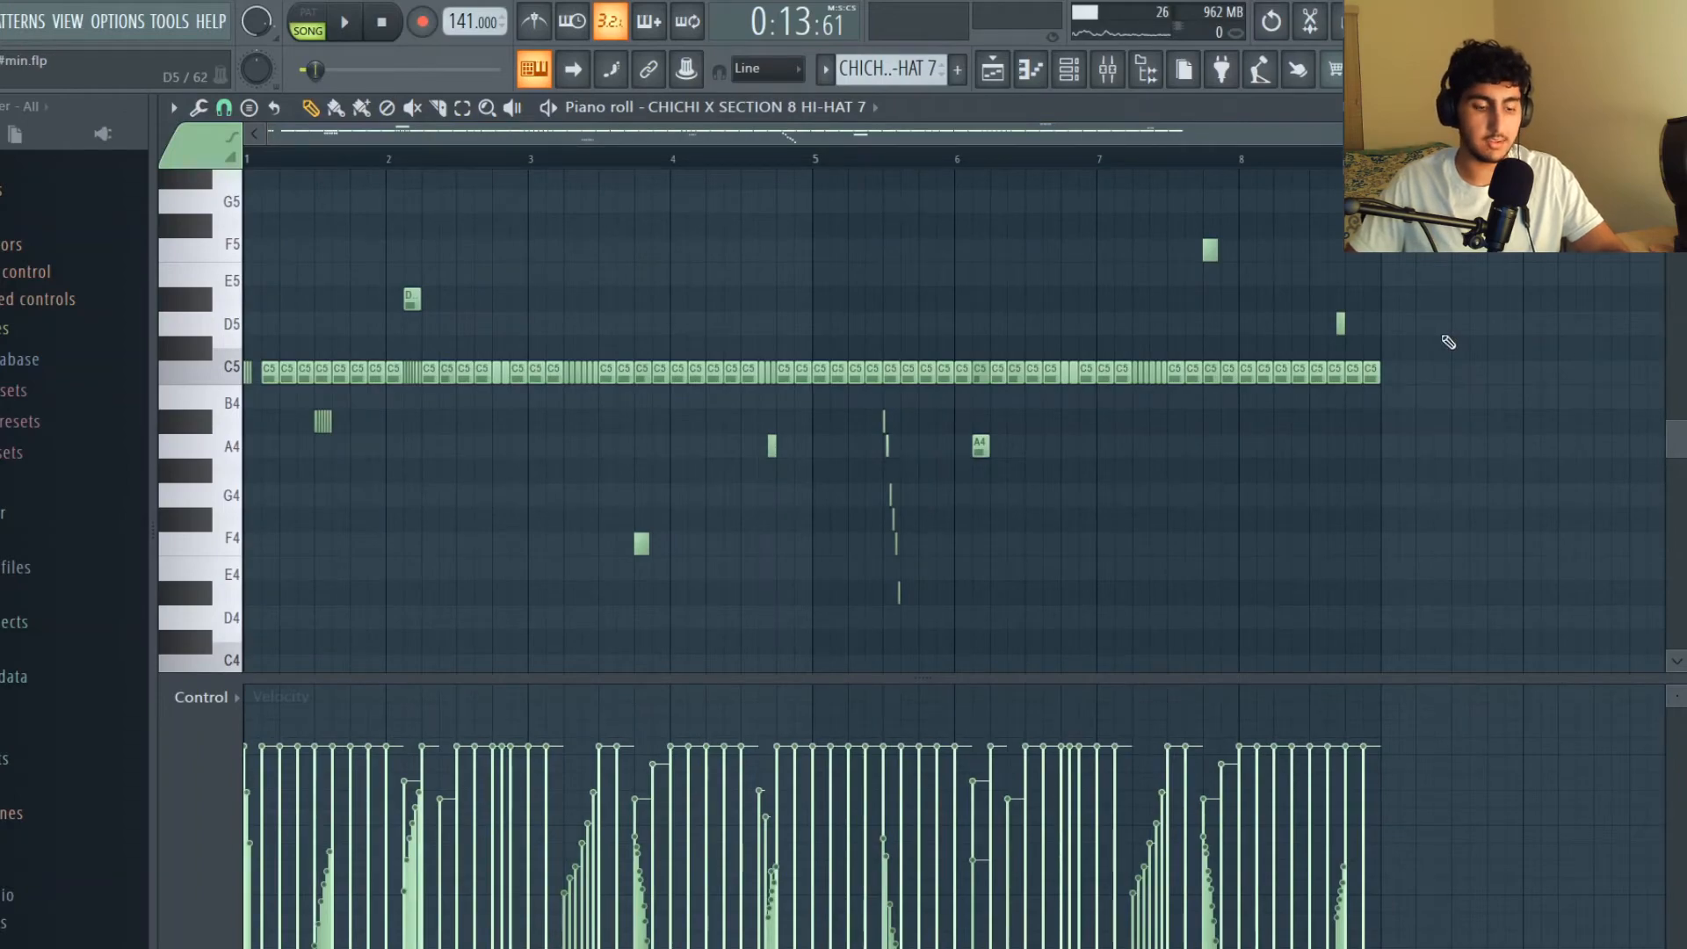
key(space)
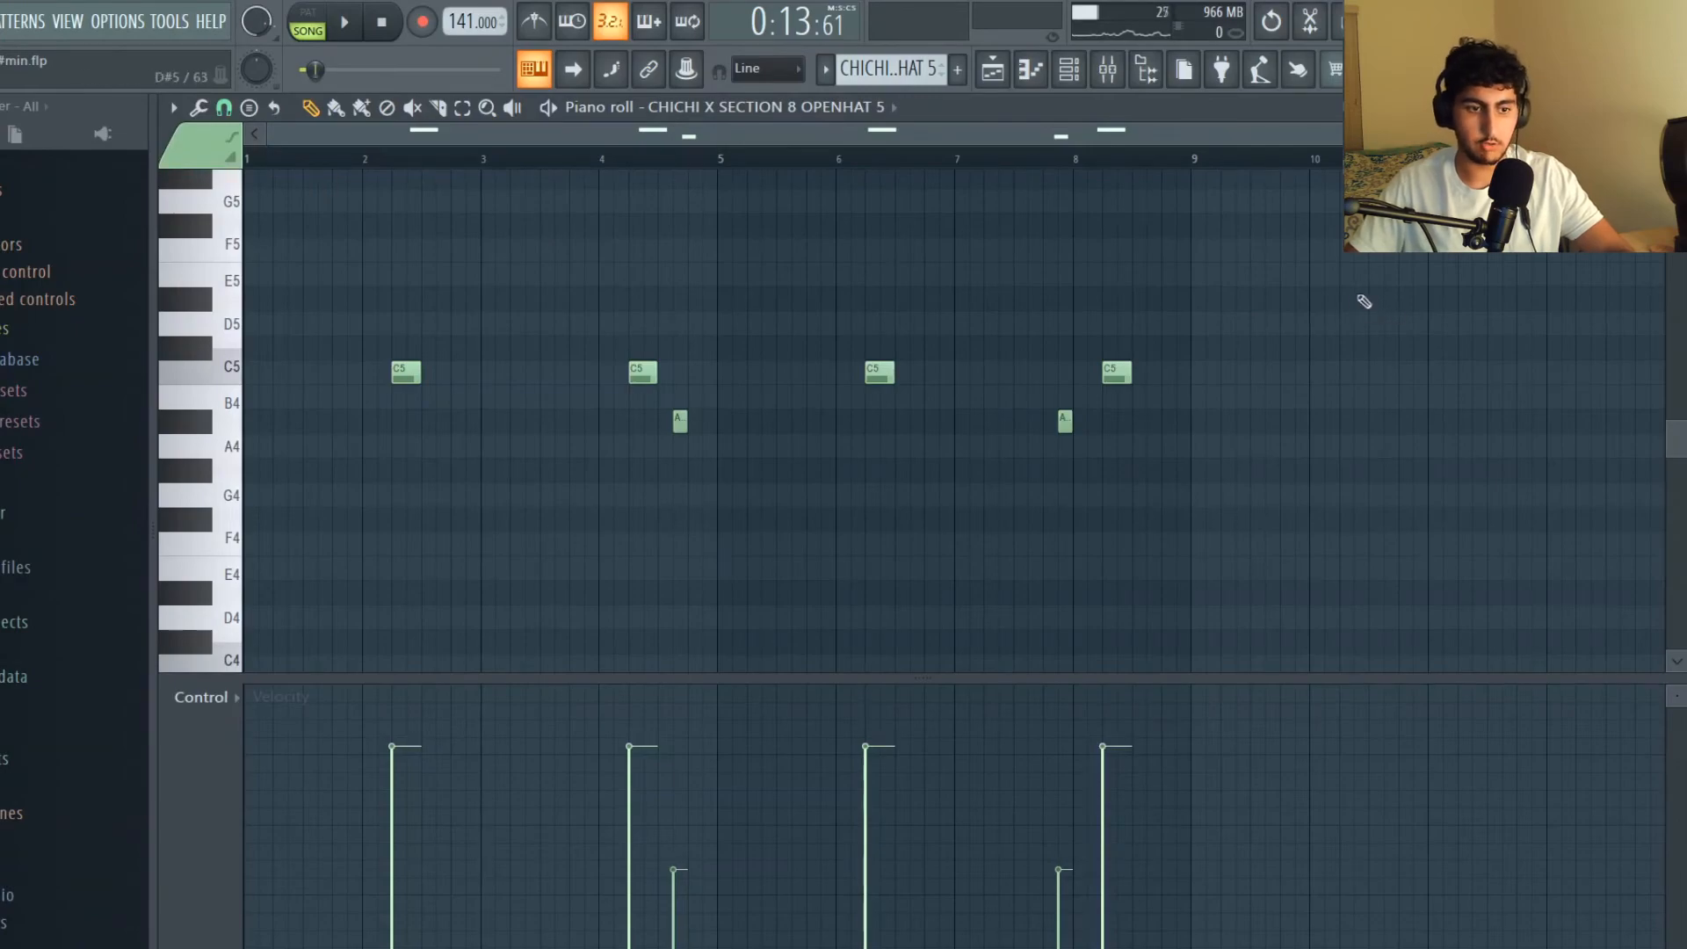
key(space)
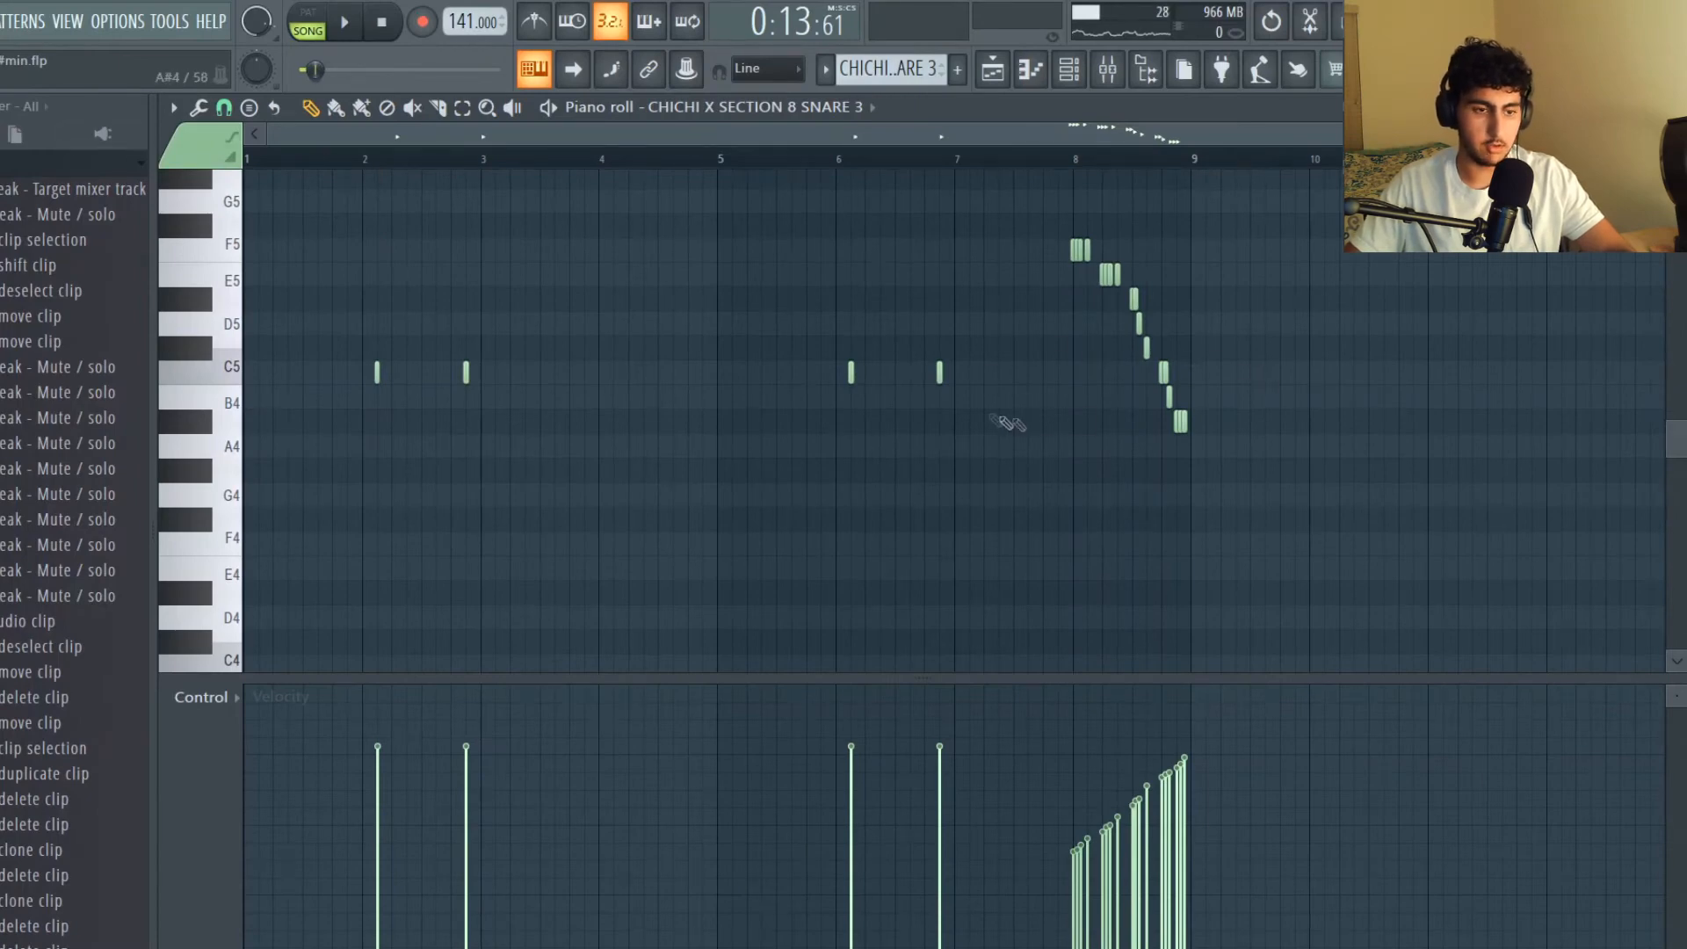
Step: Examine the C5 hits in bars 2 and 6 and the descending roll in bar 8 of CHICHI X SECTION 8 SNARE 3 with playback
drag(1069, 448, 322, 333)
scroll(336, 314, up, 2)
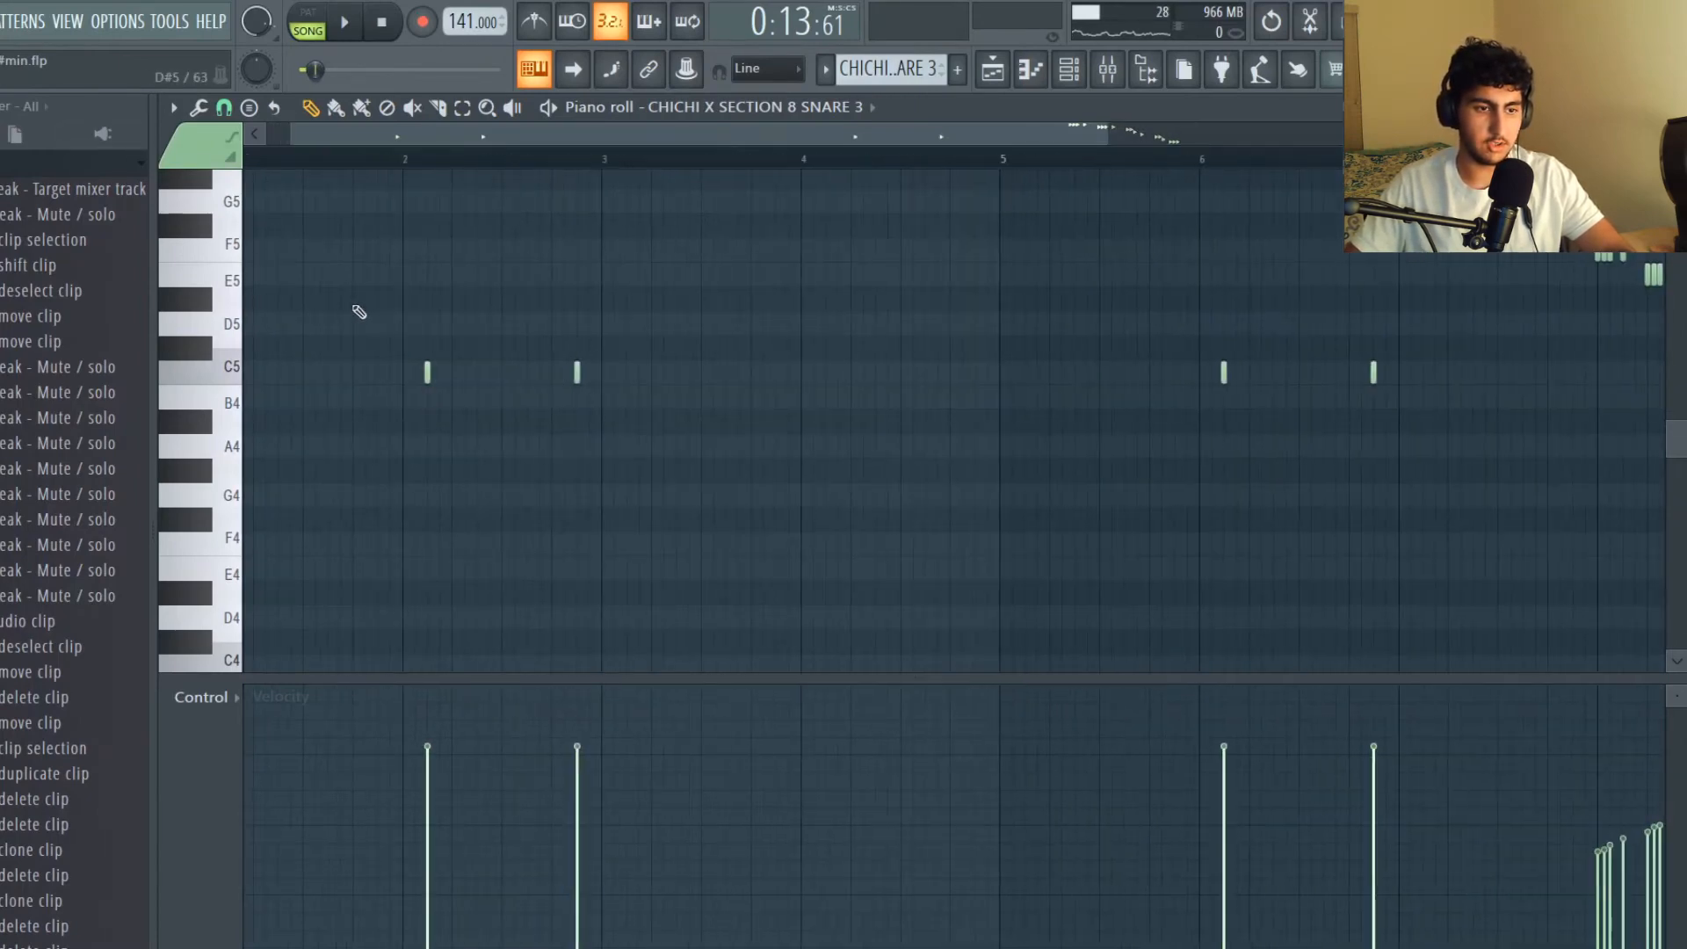
scroll(668, 378, down, 2)
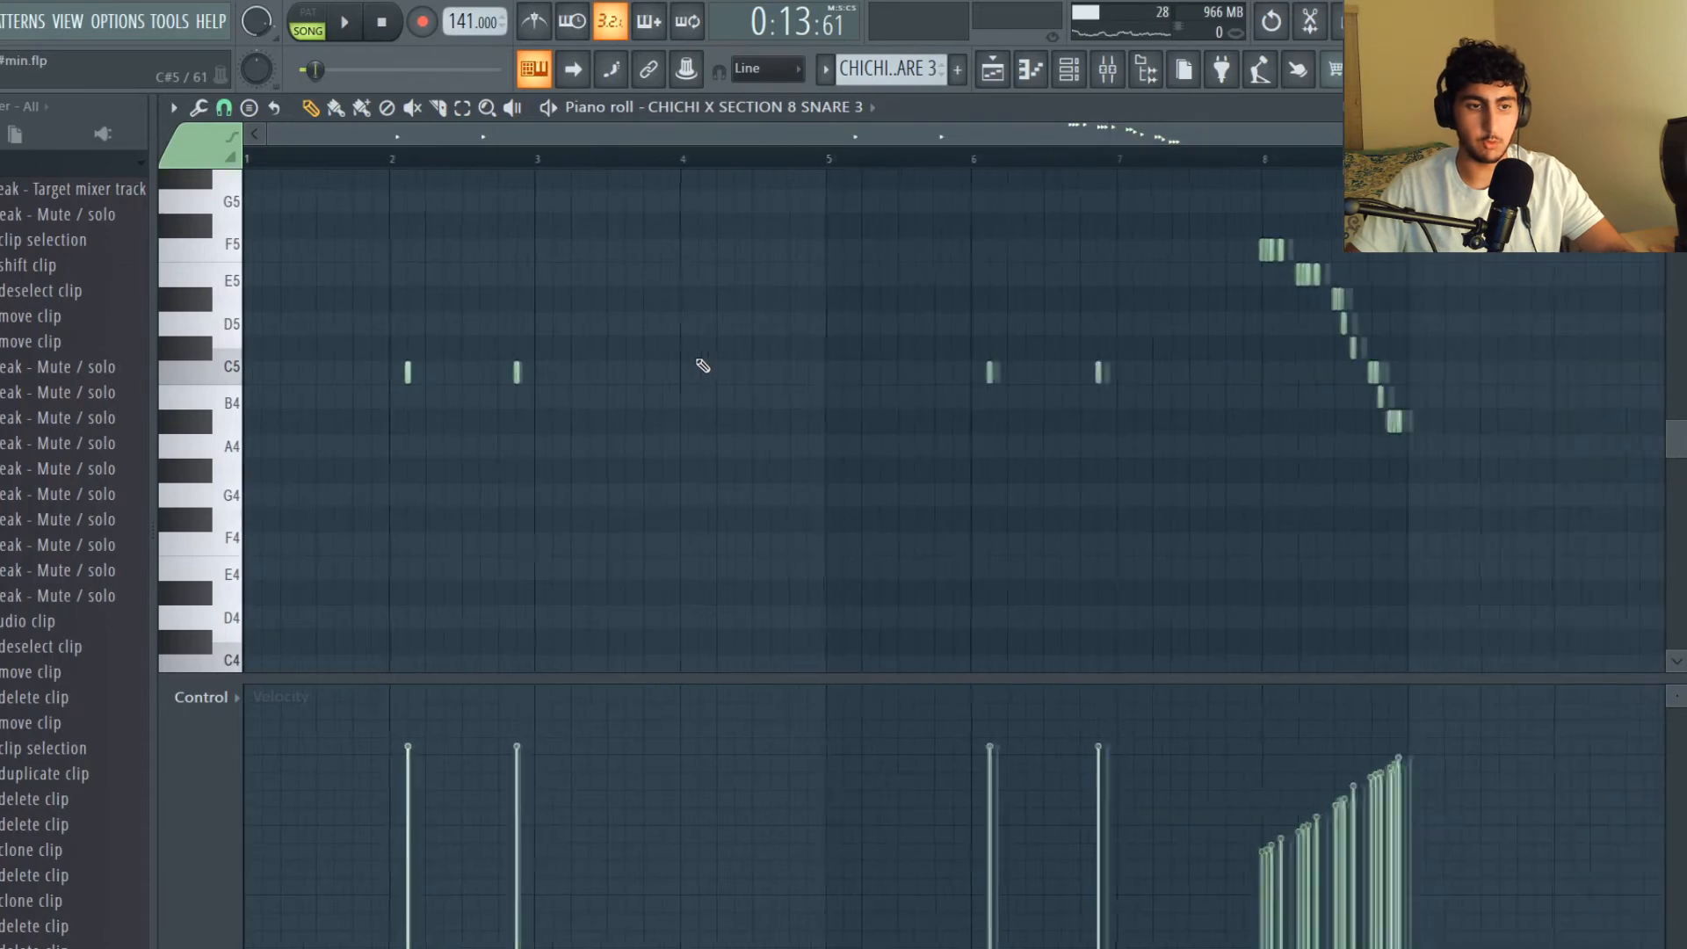
scroll(966, 286, up, 3)
scroll(1494, 440, down, 2)
drag(1511, 453, 1244, 199)
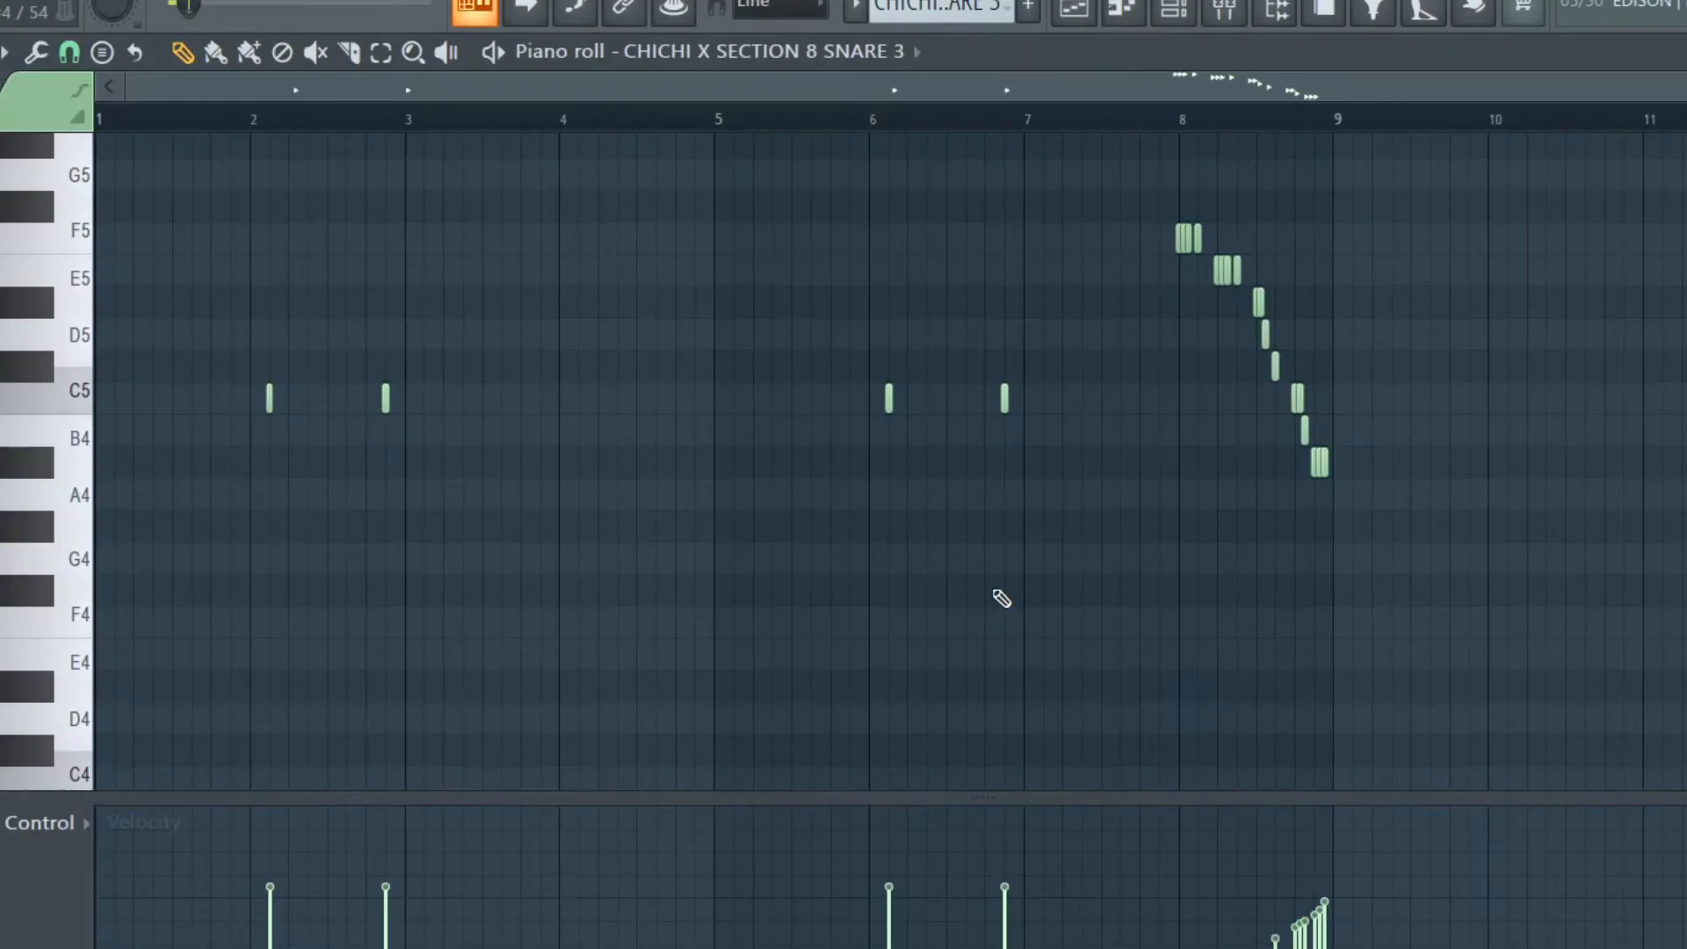
key(space)
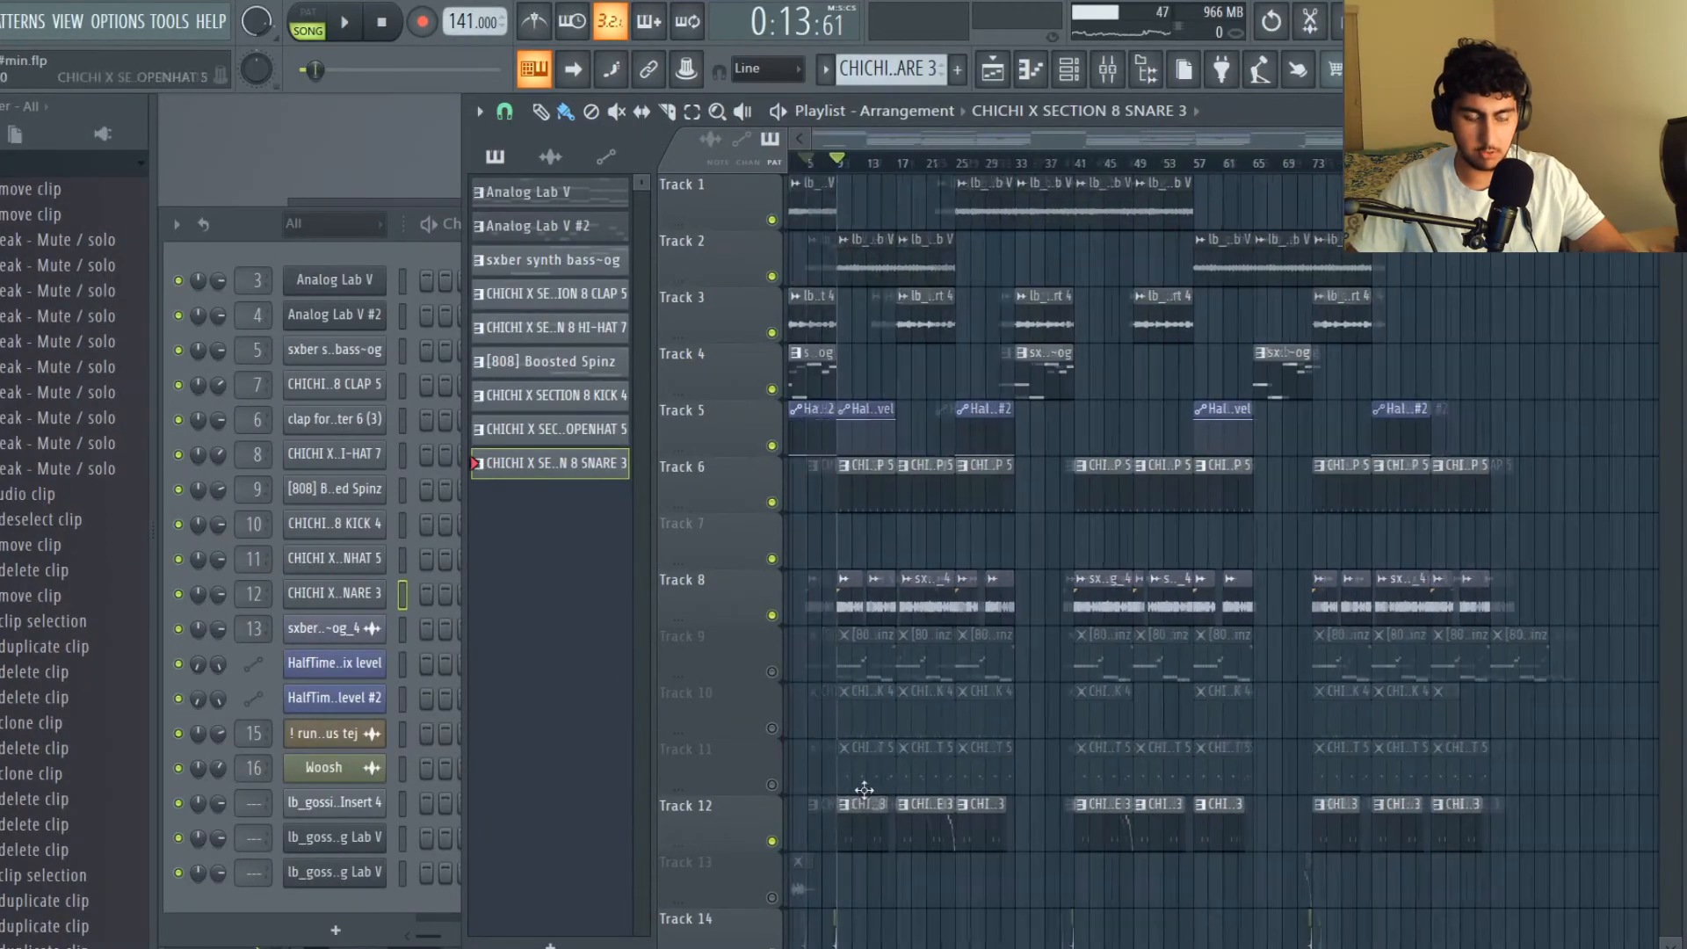
Step: Select the two snare clips starting at bars 17 and 41 on Track 12 of the playlist to point out the rolls
scroll(864, 791, up, 4)
drag(1104, 877, 1076, 833)
scroll(1142, 850, down, 2)
drag(1337, 868, 1329, 830)
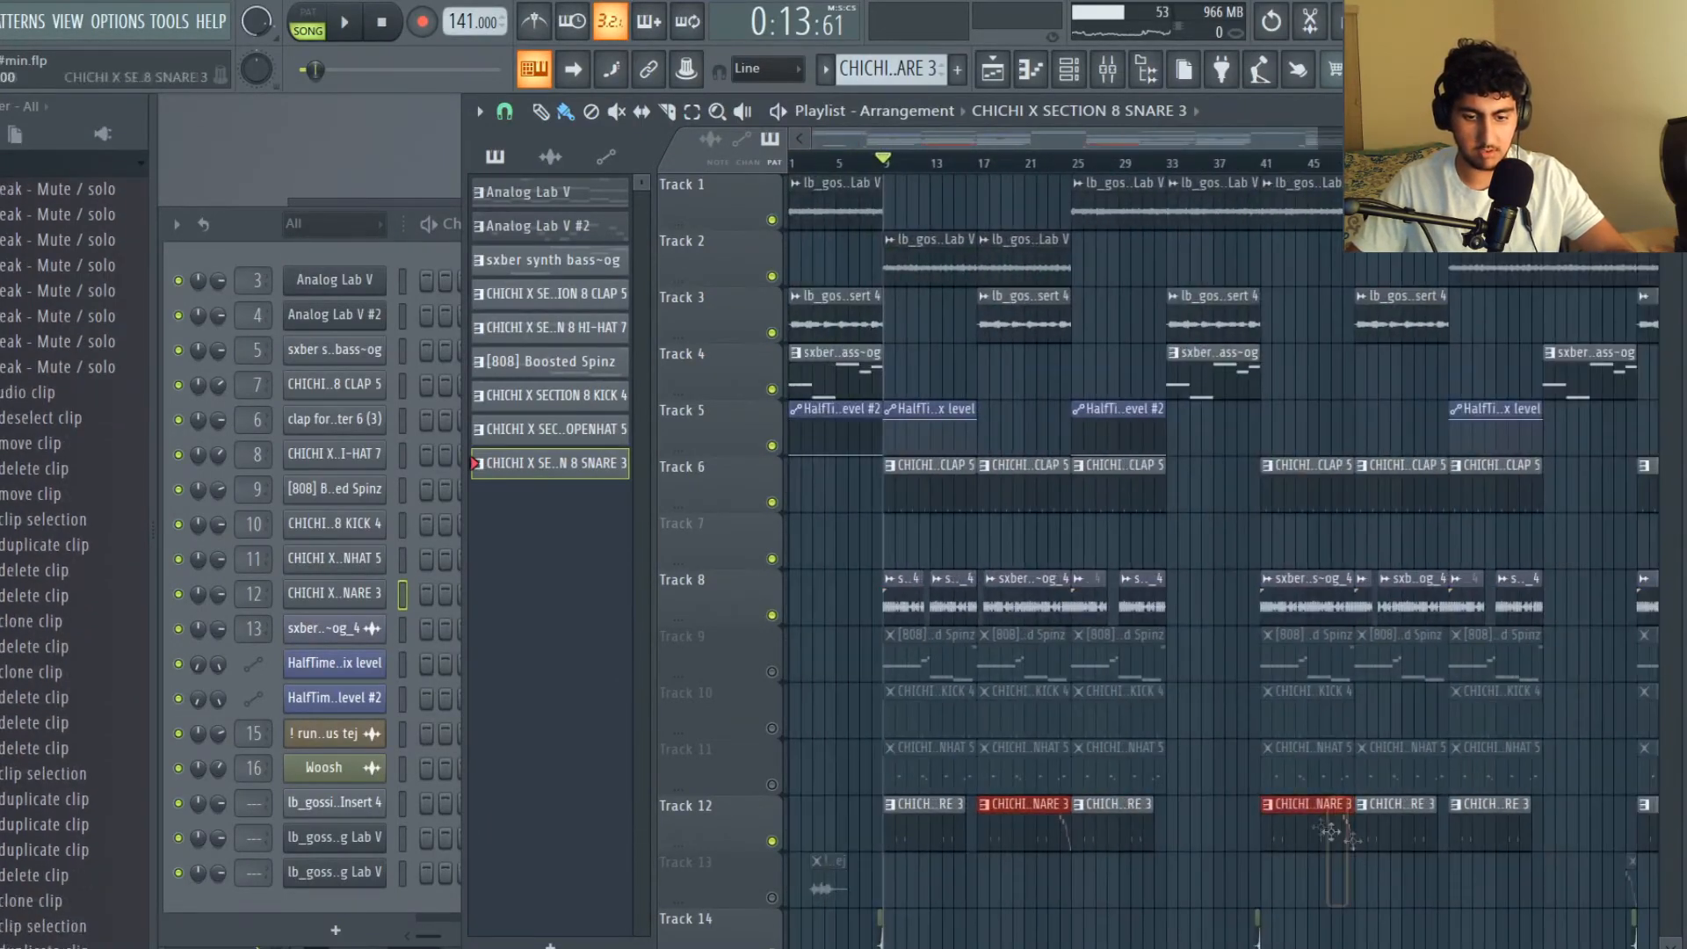
scroll(1370, 852, down, 2)
scroll(897, 807, up, 3)
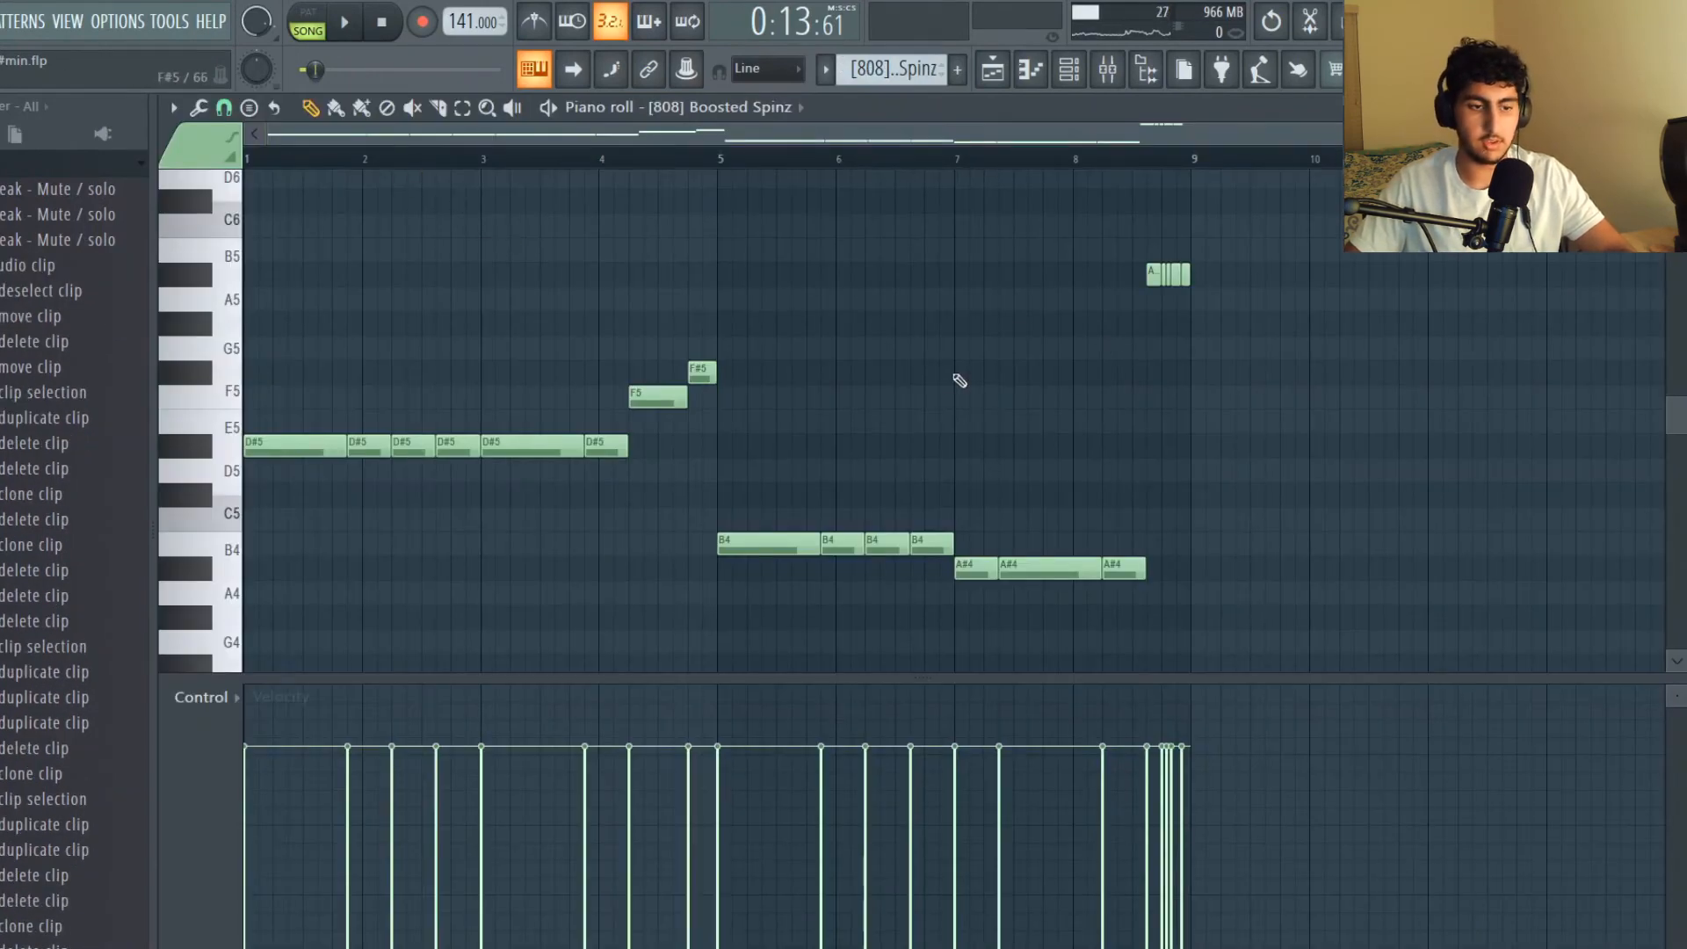
Step: Audition the [808] Boosted Spinz bassline and the CHICHI X SECTION 8 KICK 4 pattern in the piano roll
key(space)
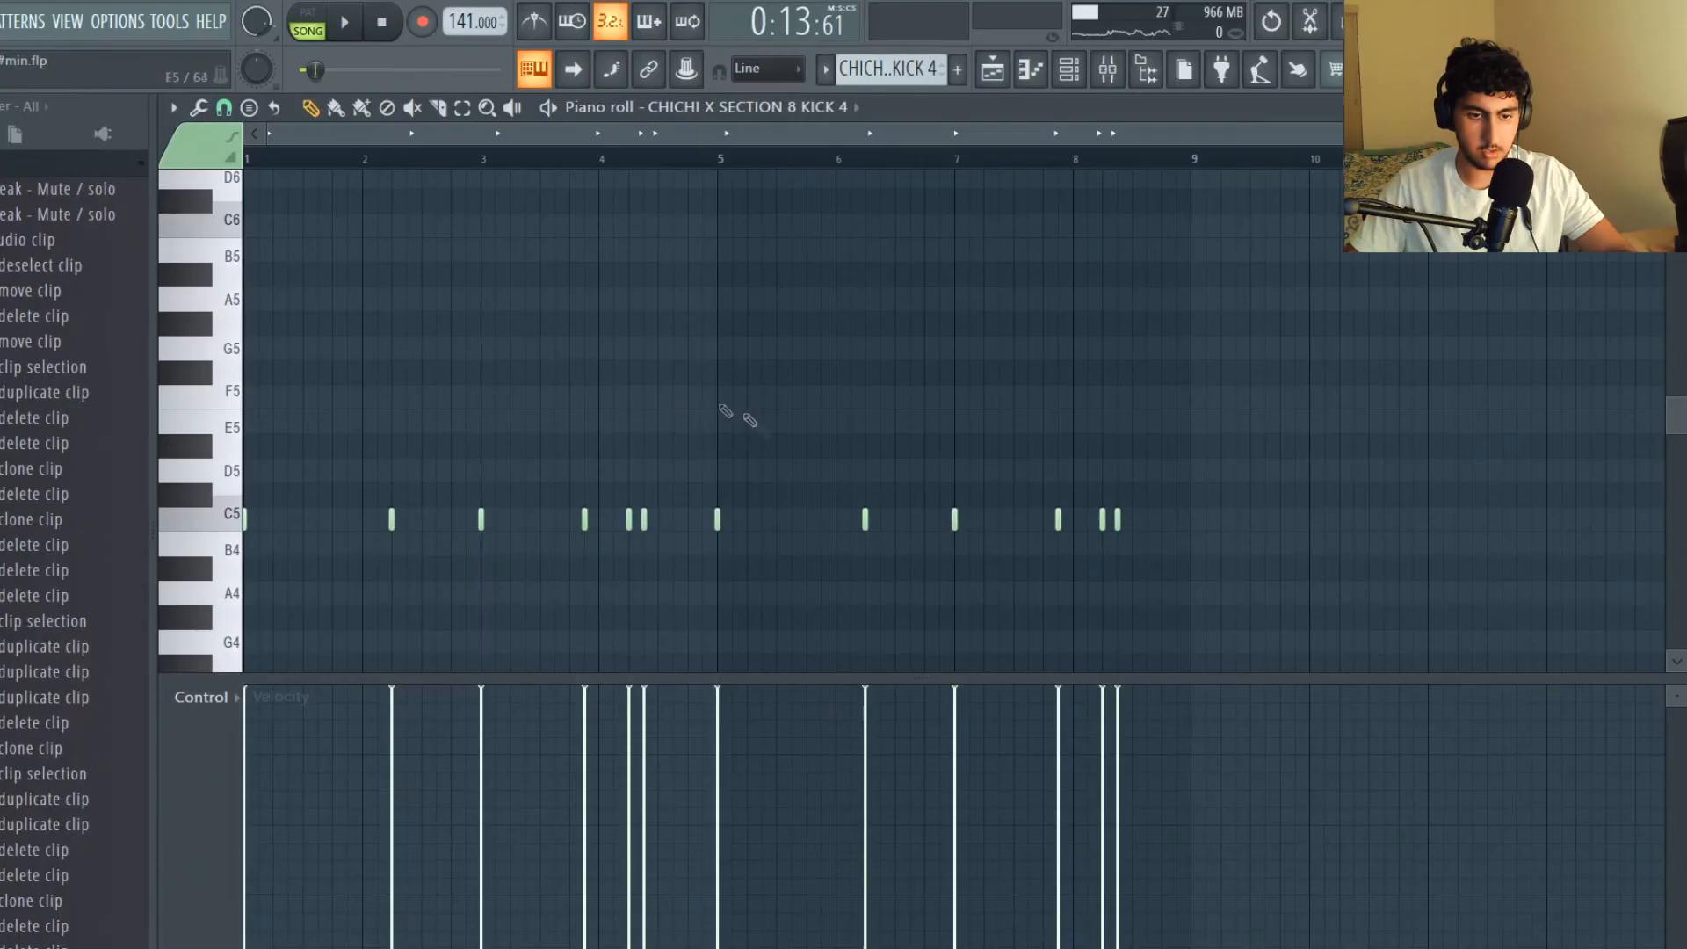
scroll(516, 256, down, 2)
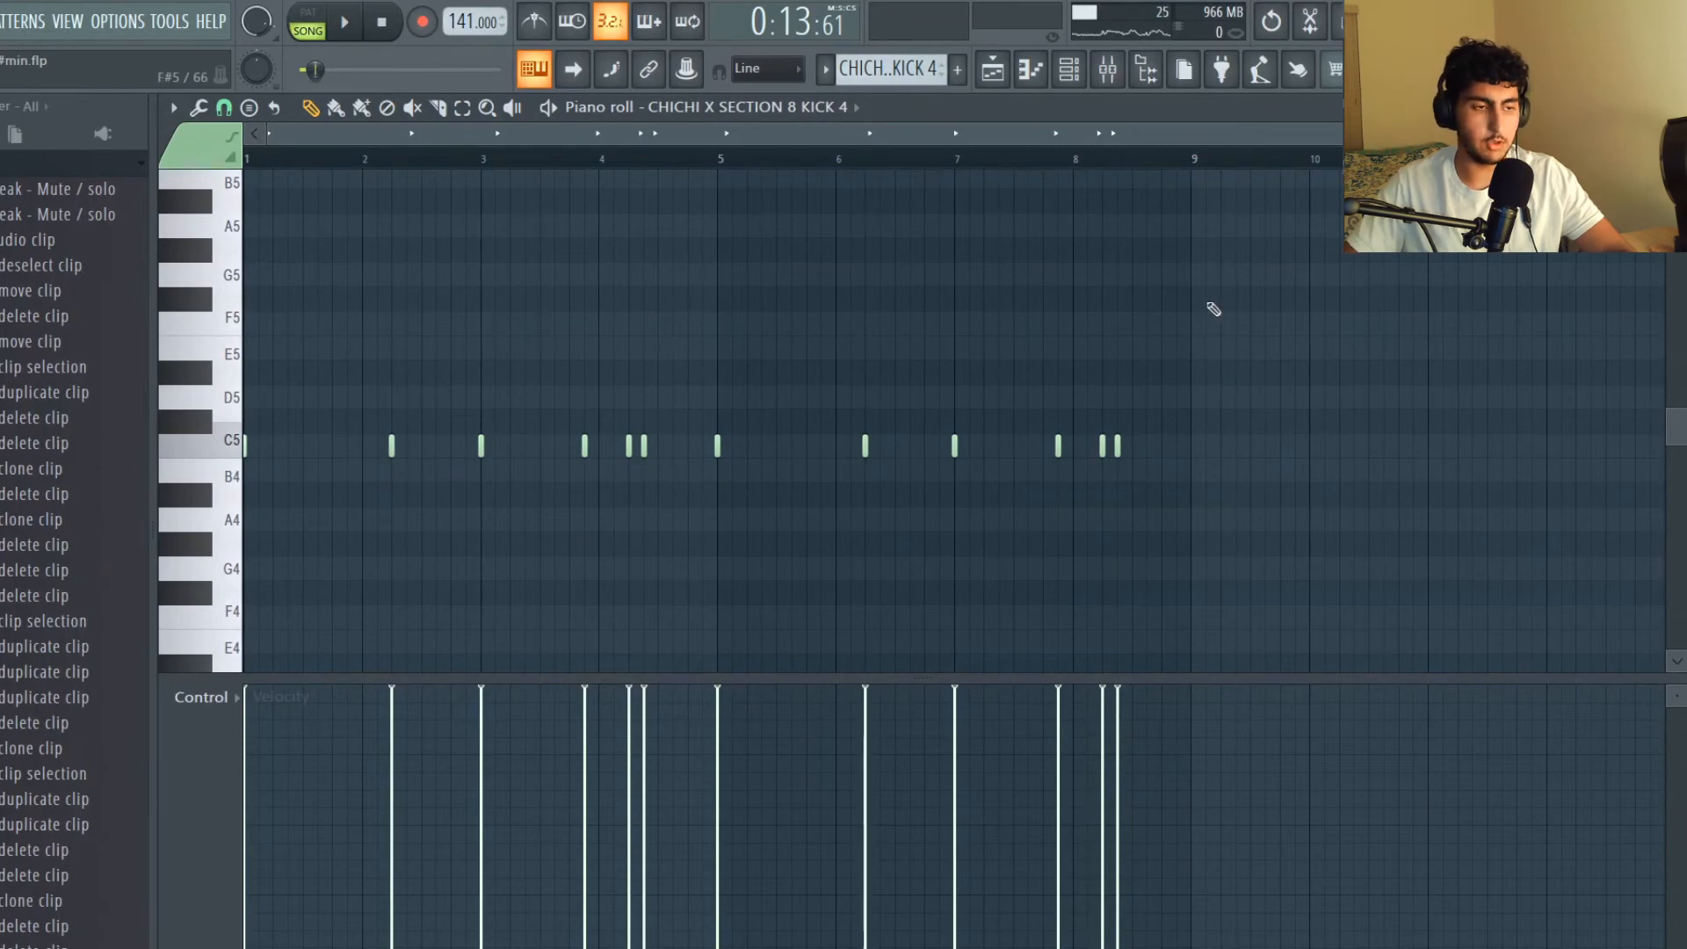
key(space)
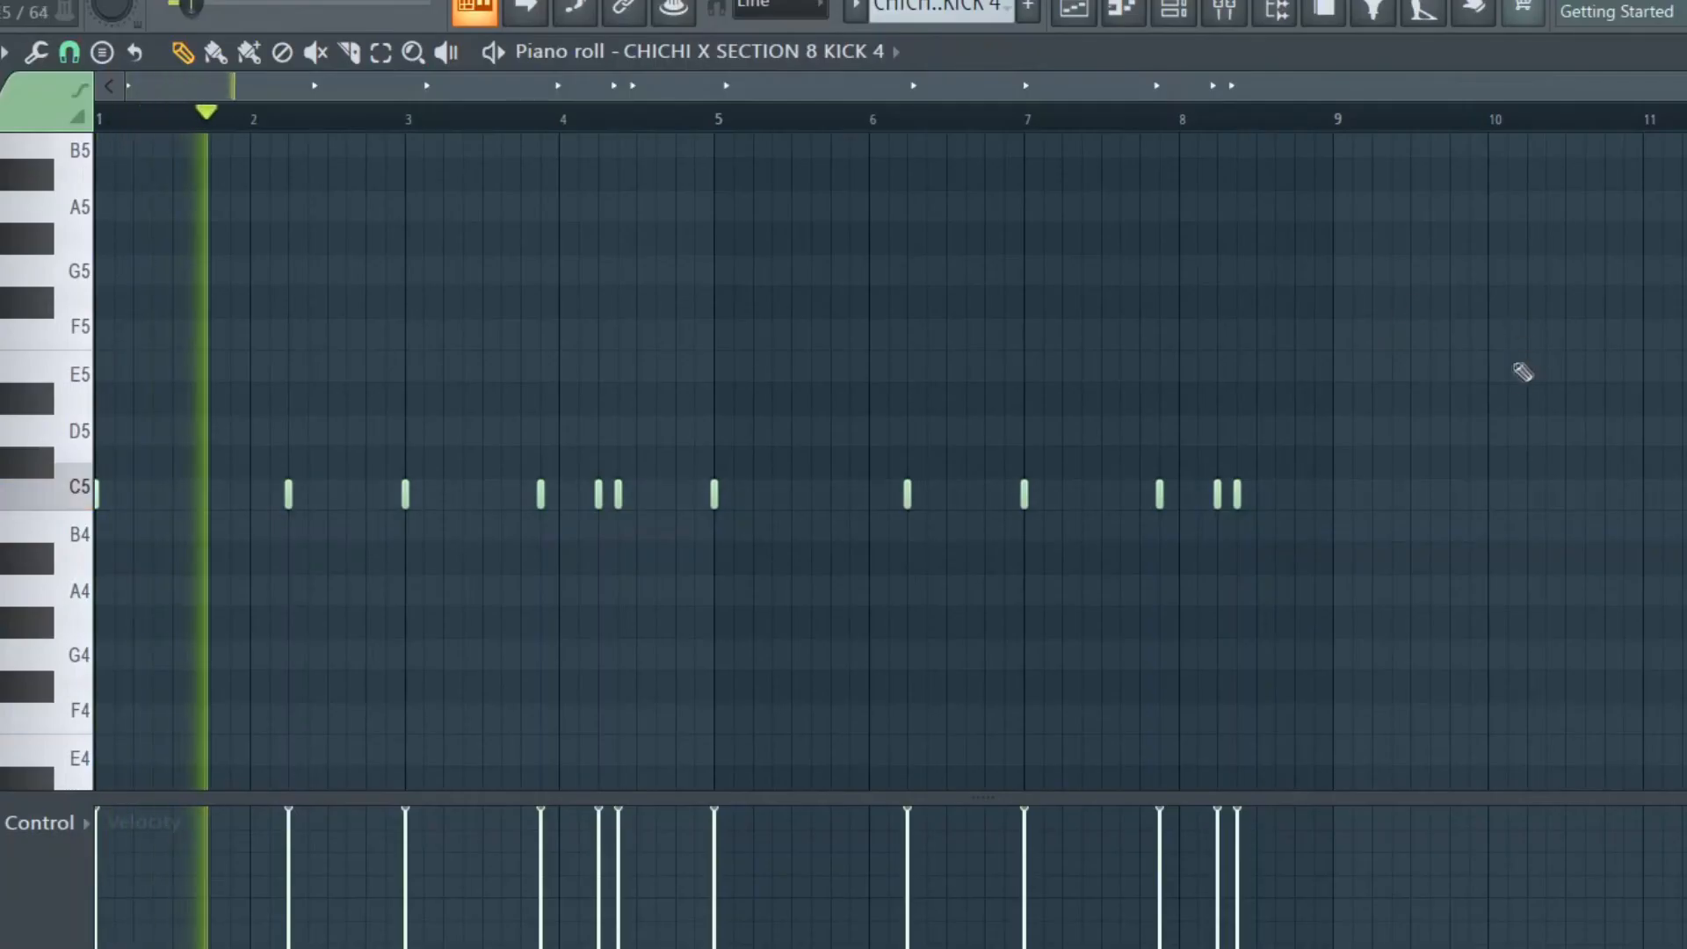